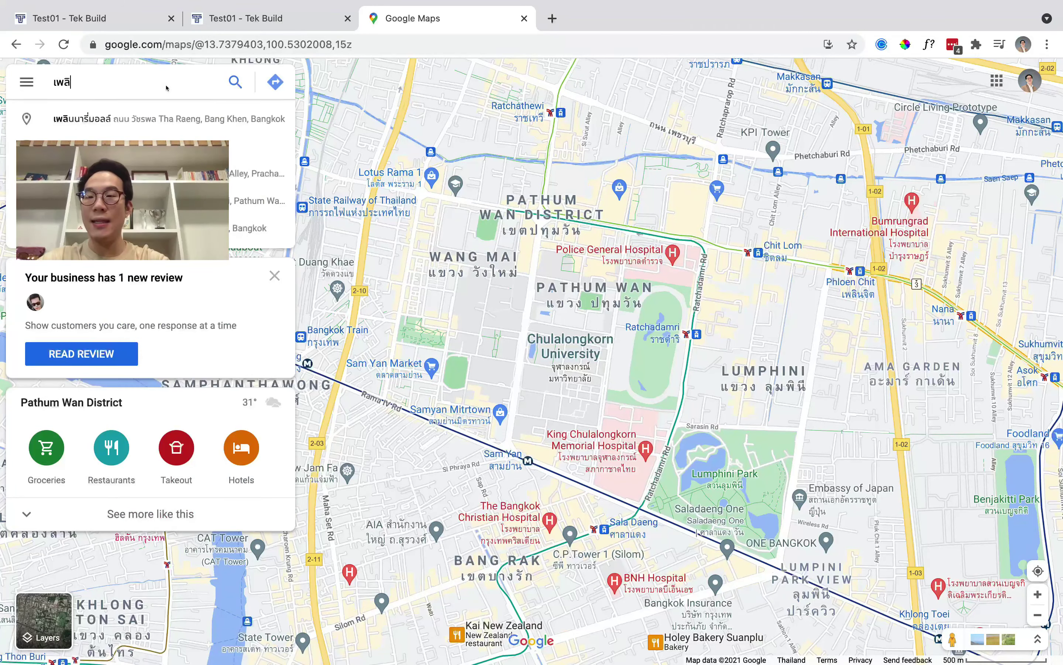
Find Ploenchit Center in Google Maps and copy its embed-map HTML code.
type("ินจิต")
left_click(125, 127)
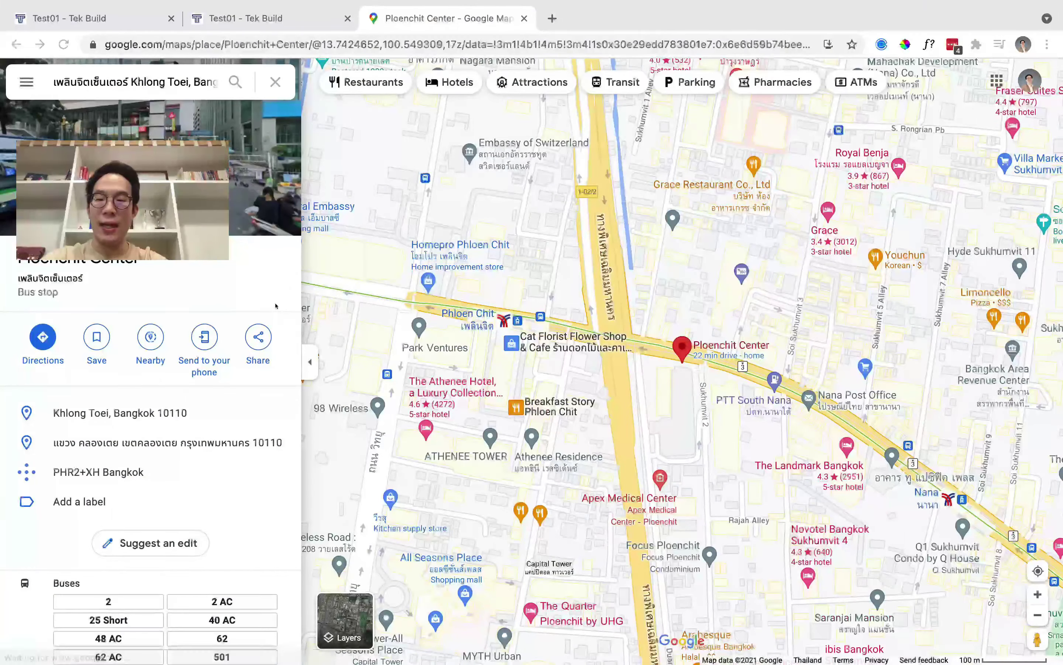
left_click(258, 336)
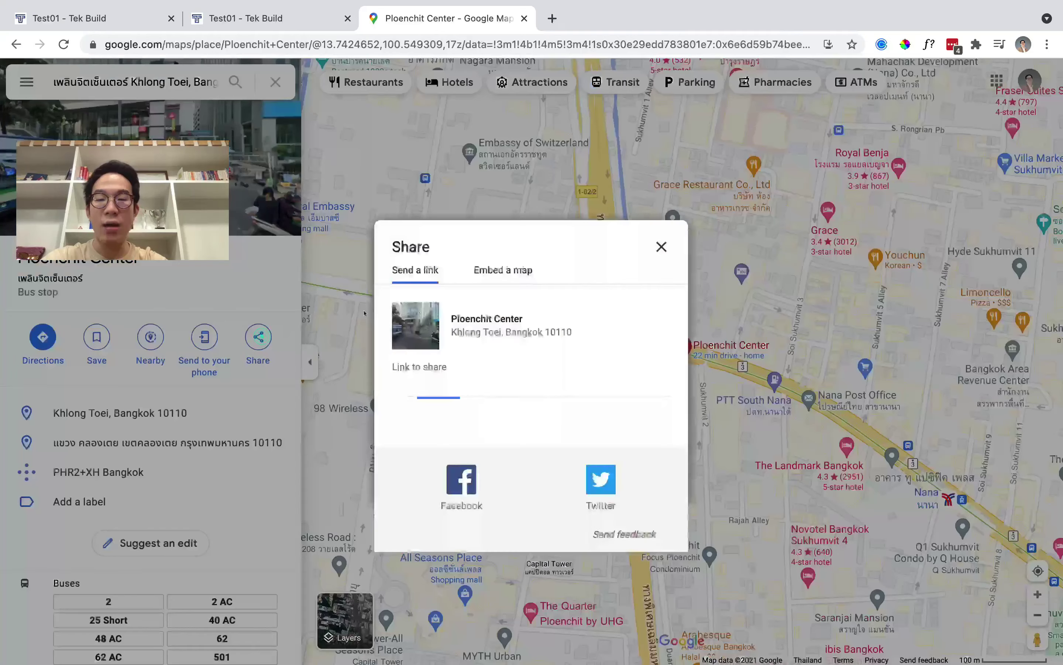
left_click(503, 270)
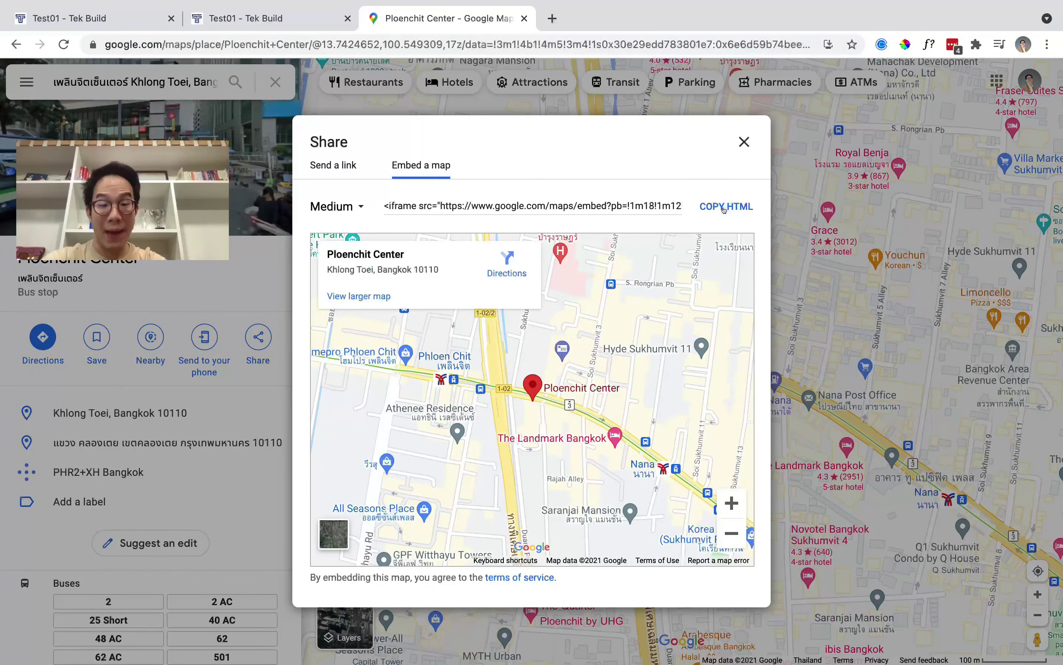
left_click(723, 210)
key("ctrl+shift+Tab")
Paste the Ploenchit Center map iframe code into the Code module and save it.
scroll(635, 229, "down", 5)
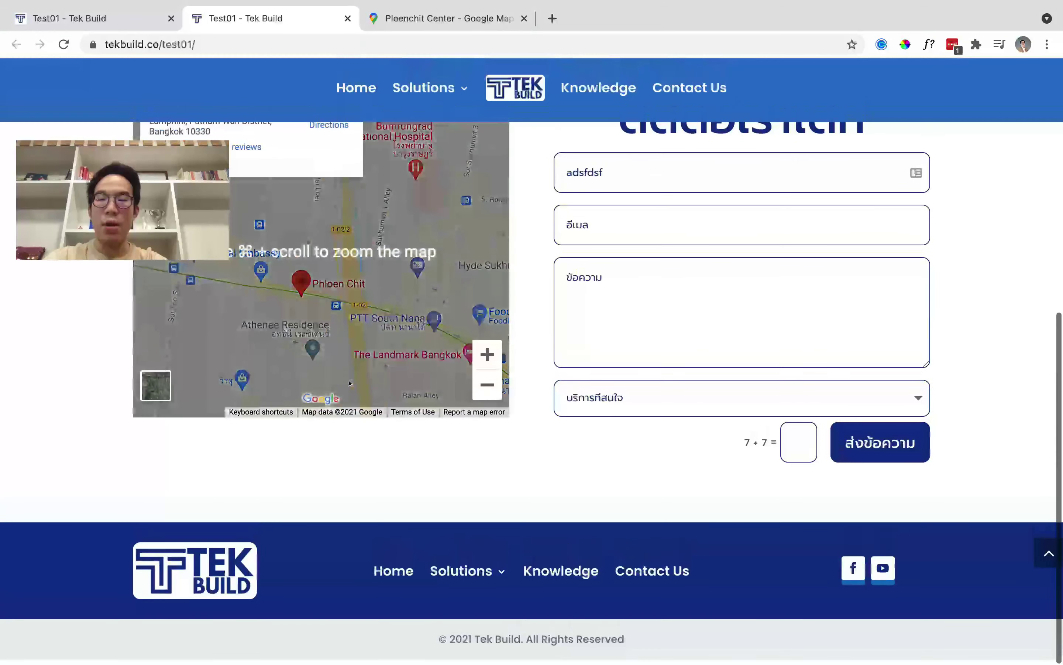
key("ctrl+shift+Tab")
left_click(320, 308)
key("ctrl+v")
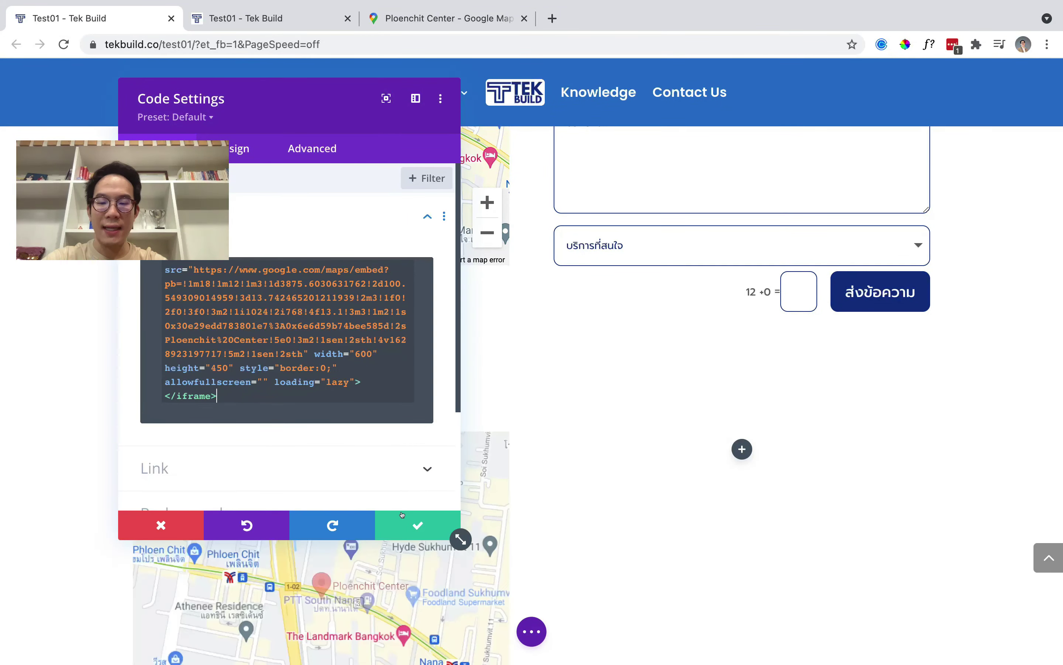
left_click(418, 525)
Start adding a module to the empty column beside the map.
scroll(347, 480, "down", 3)
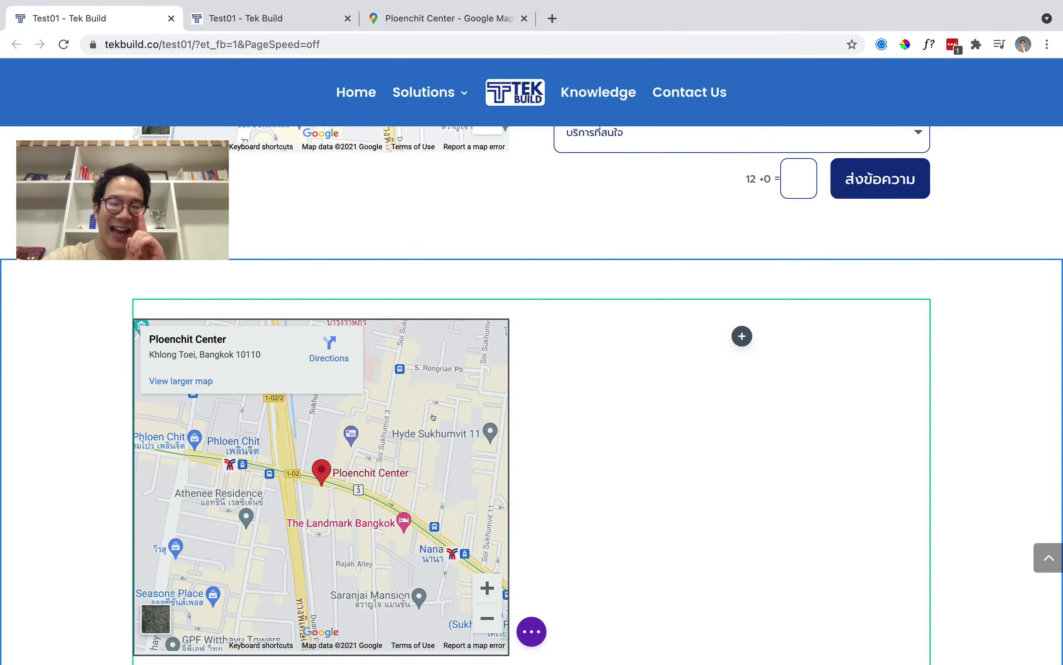
scroll(433, 417, "down", 2)
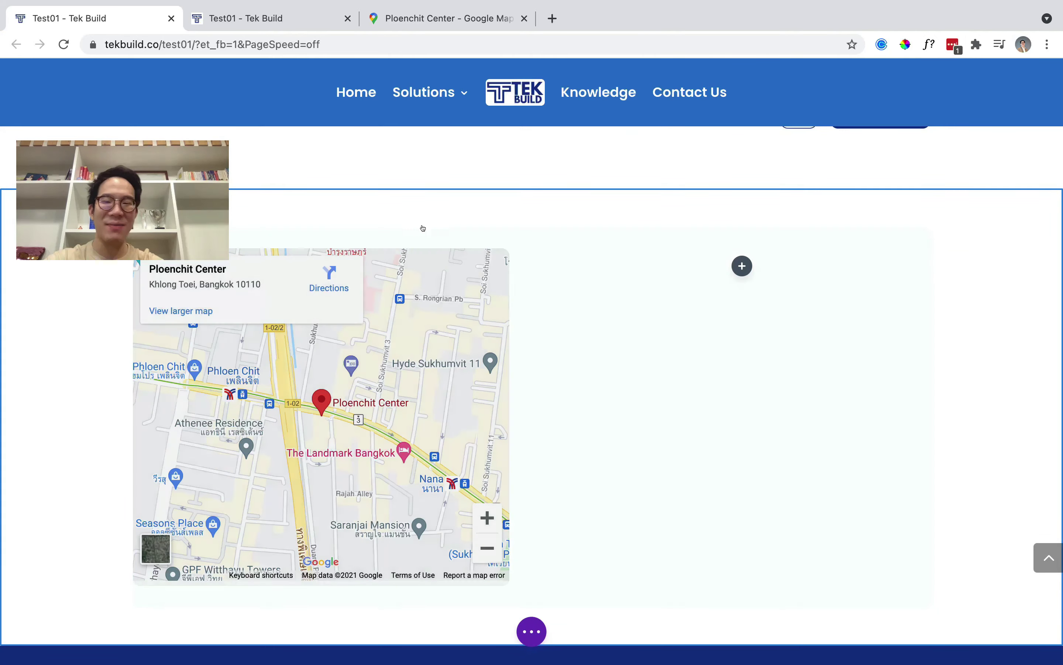
scroll(534, 285, "up", 10)
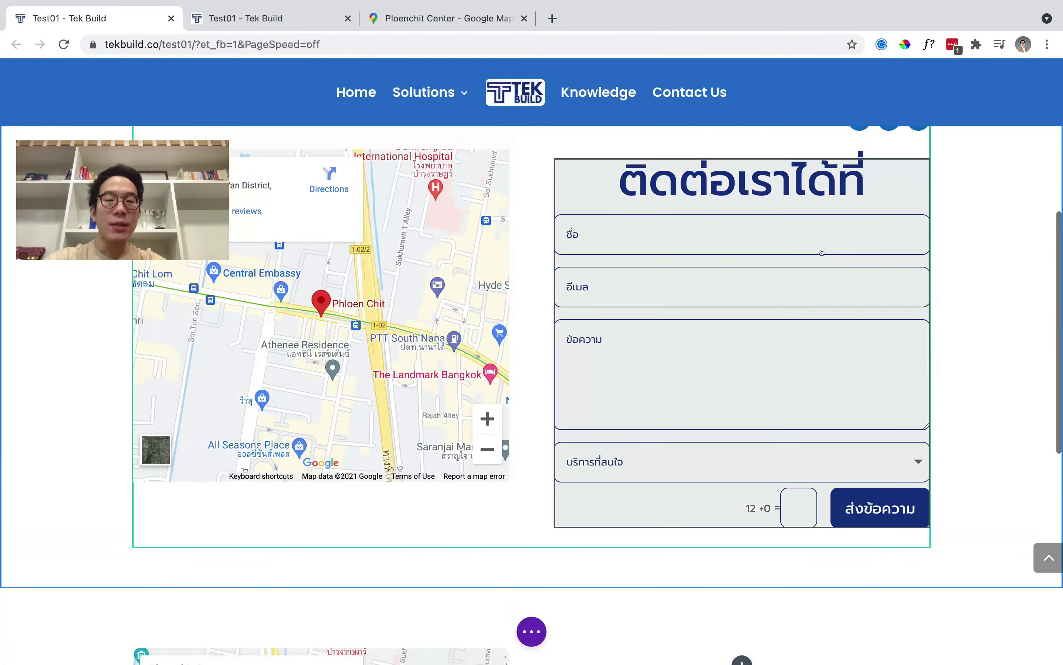
scroll(738, 308, "down", 10)
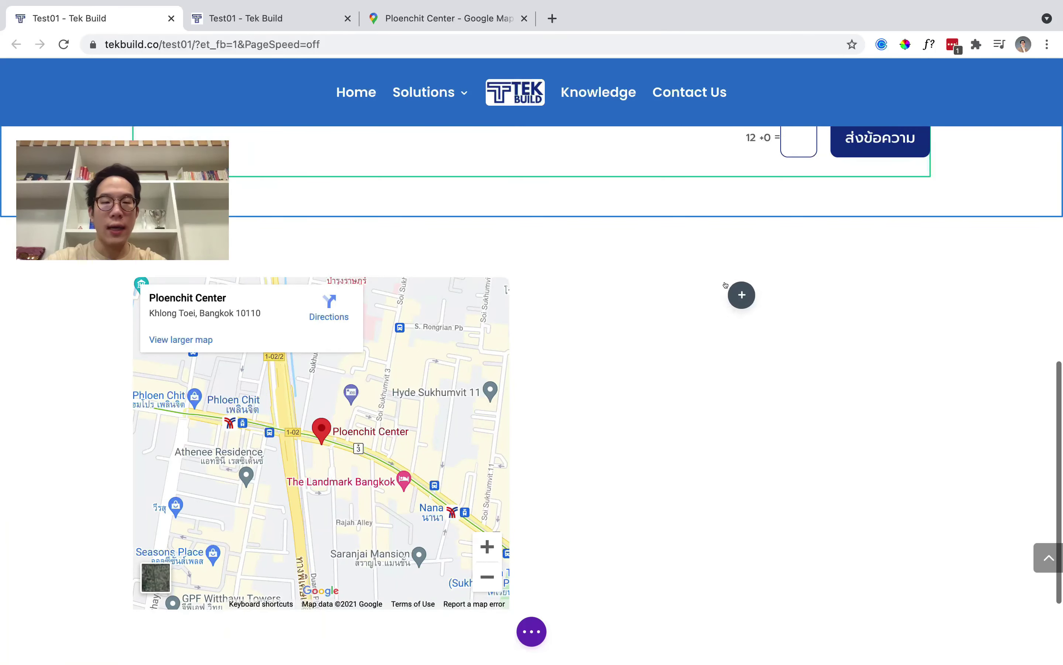
left_click(747, 297)
Search 'social' and insert a Social Media Follow module beside the map.
scroll(703, 294, "down", 2)
type("หนแรฟส")
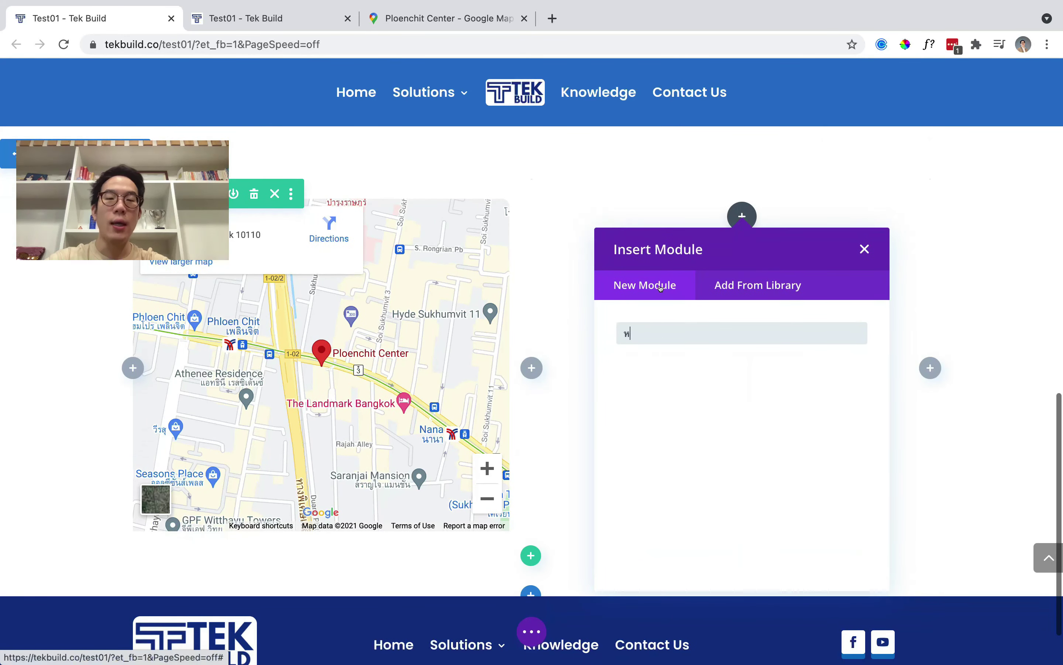
key("super+a")
type("social")
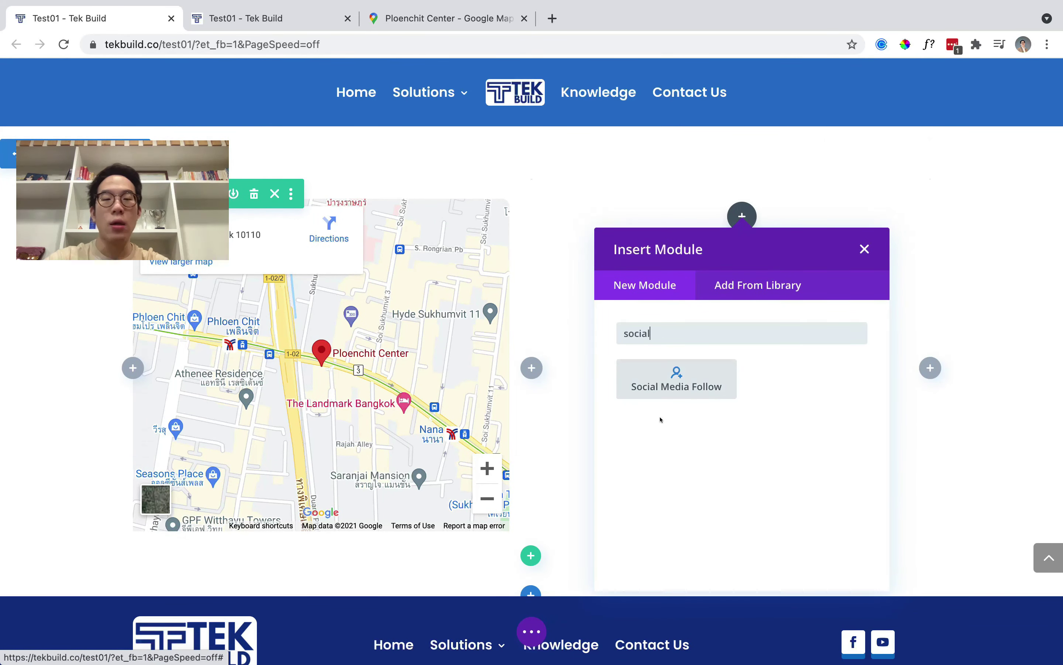
left_click(672, 380)
left_click_drag(325, 114, 386, 108)
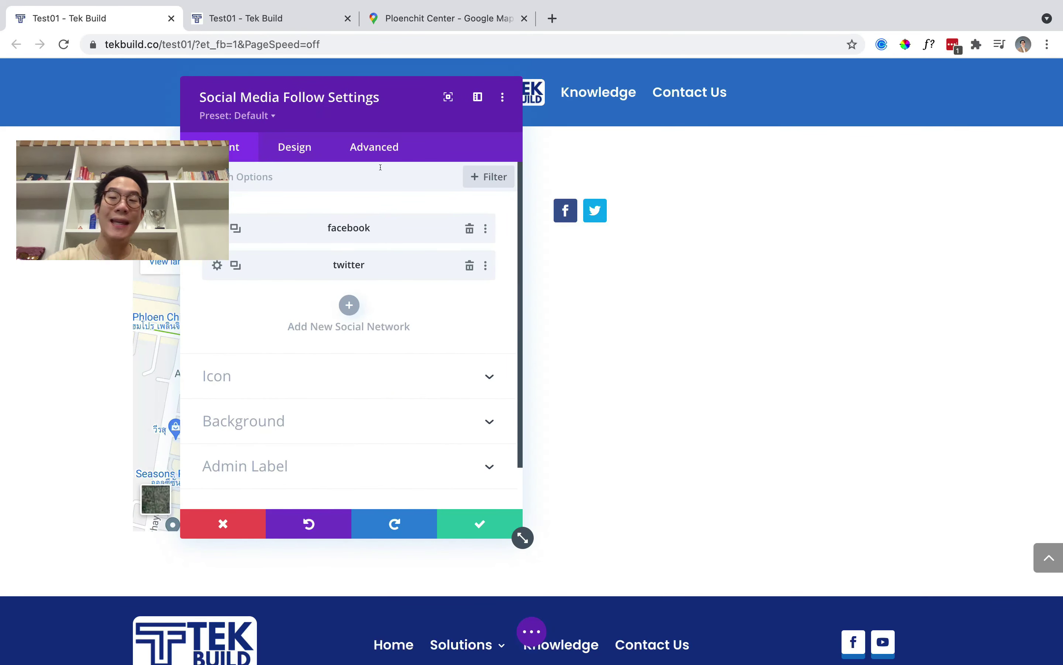
Add a YouTube network to the module alongside Facebook and Twitter.
left_click(350, 304)
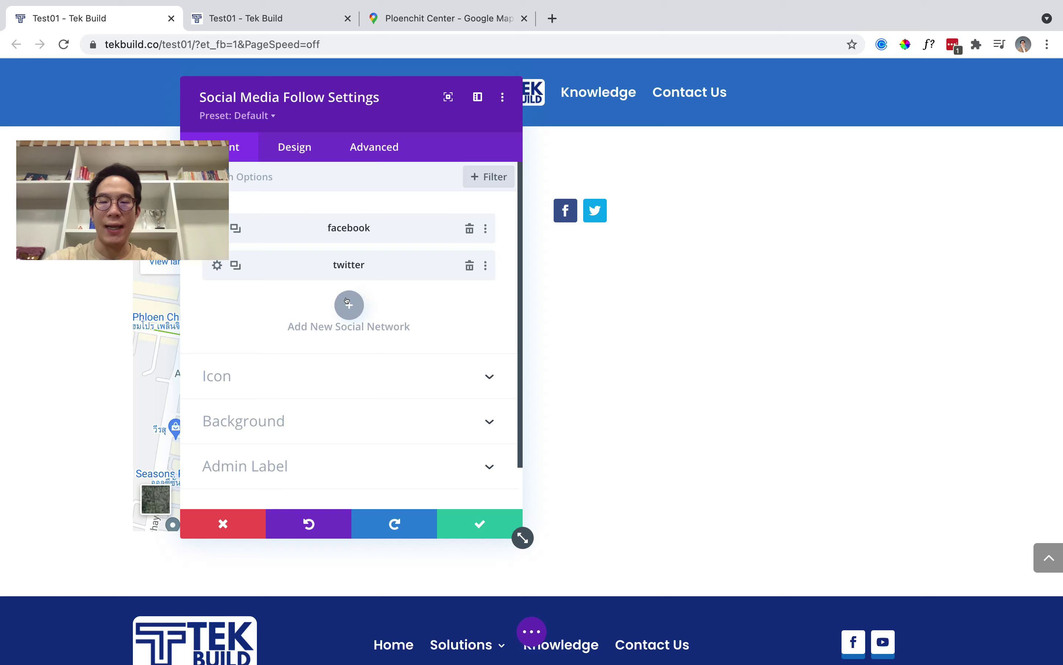
left_click(370, 275)
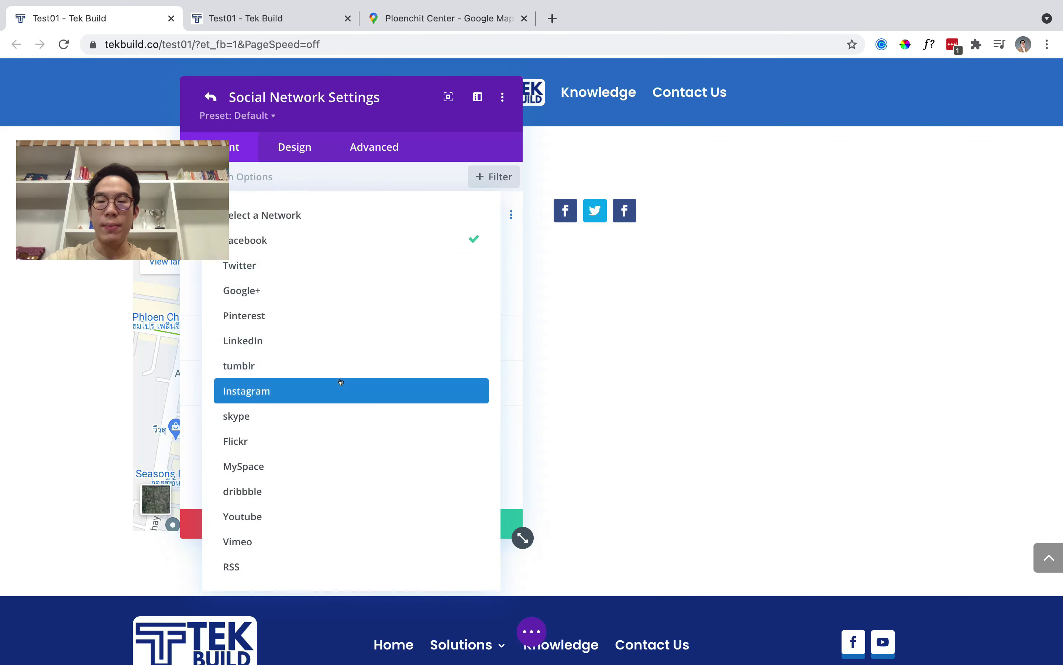
left_click(329, 519)
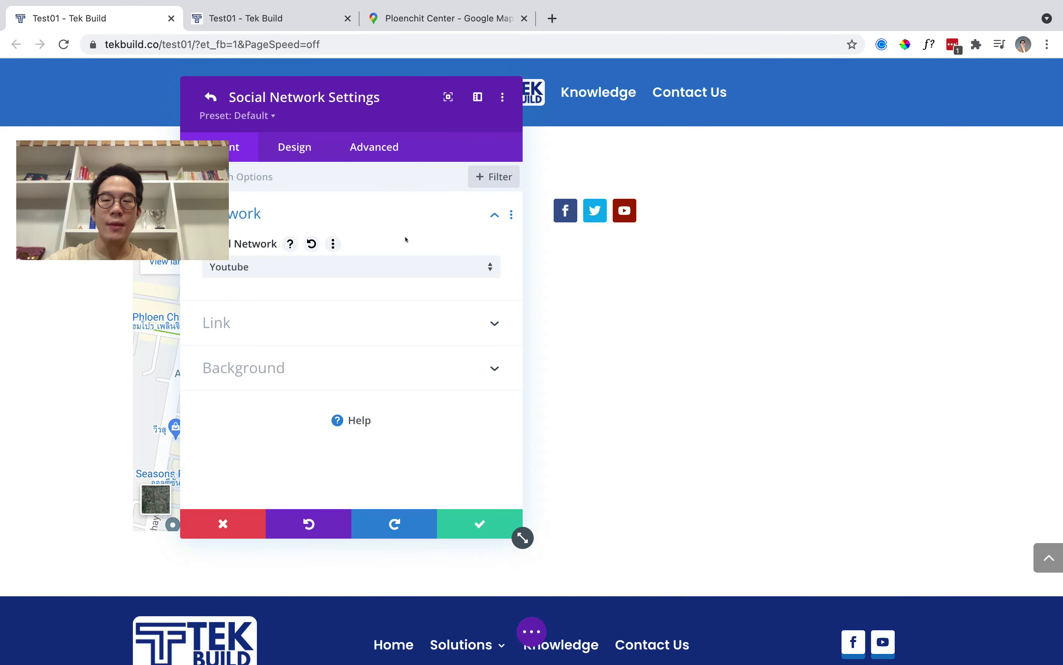
left_click_drag(371, 108, 343, 103)
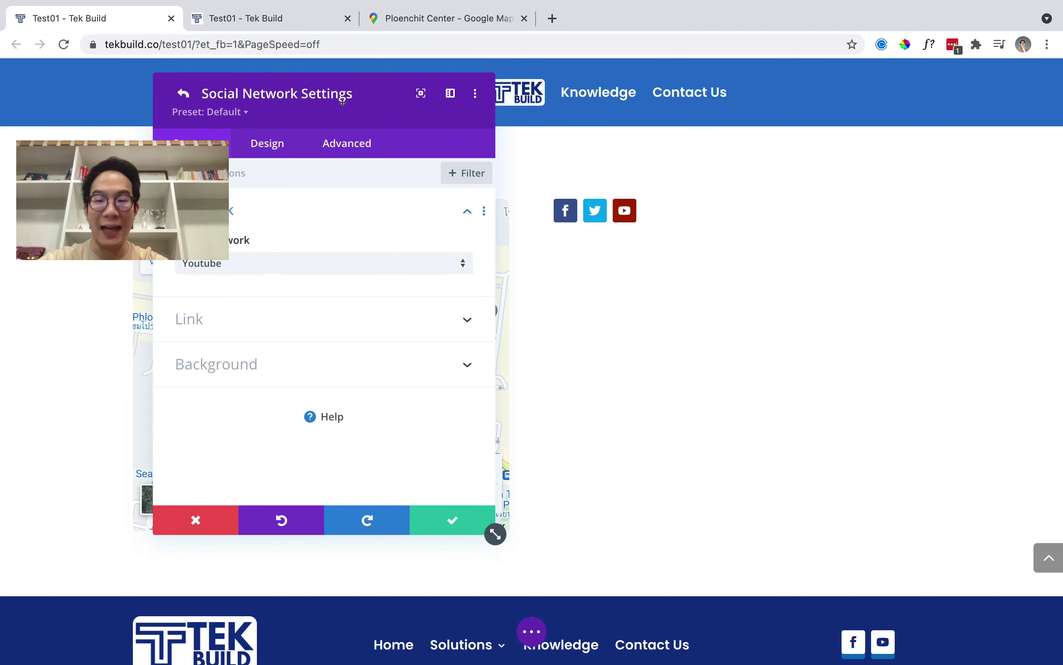
left_click(184, 94)
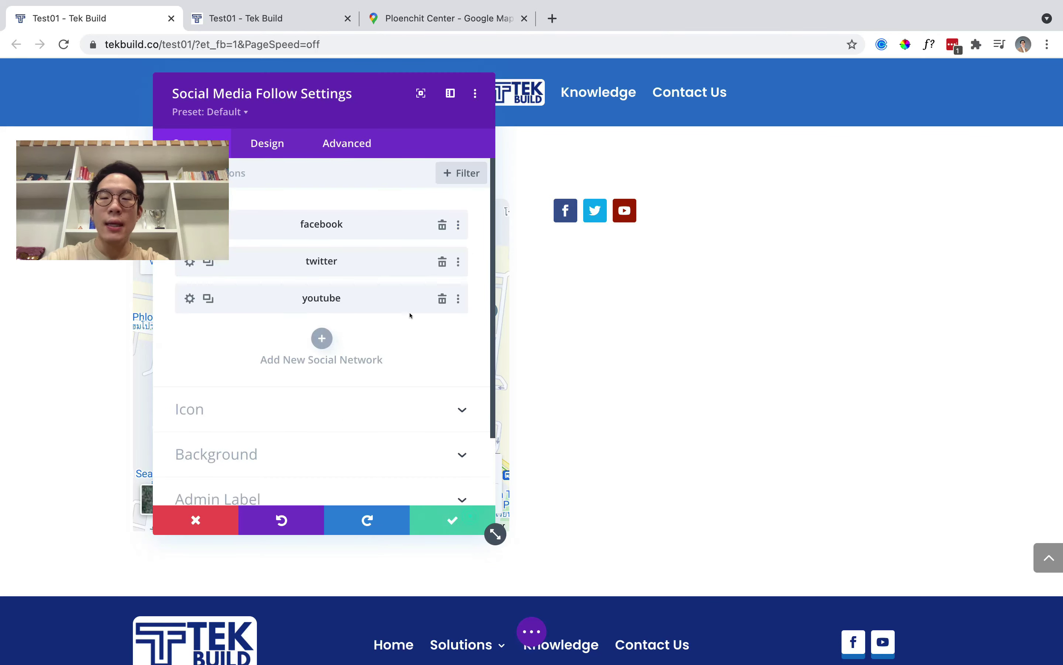
left_click_drag(336, 120, 896, 118)
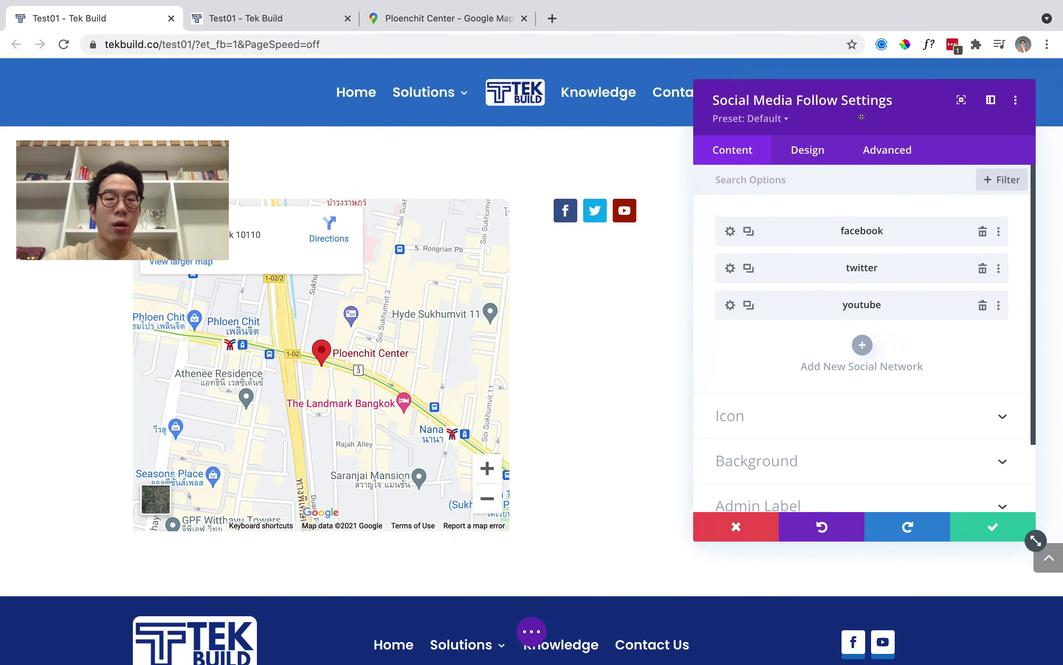
Give the Facebook icon a blue background.
left_click(717, 222)
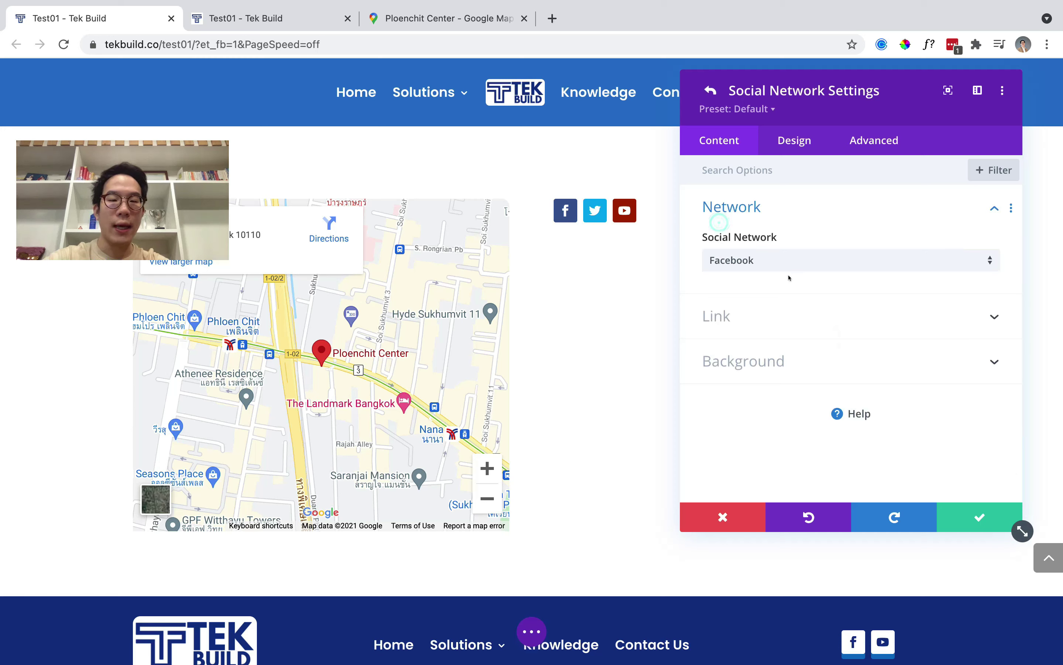
left_click(748, 362)
scroll(787, 372, "down", 2)
left_click(892, 369)
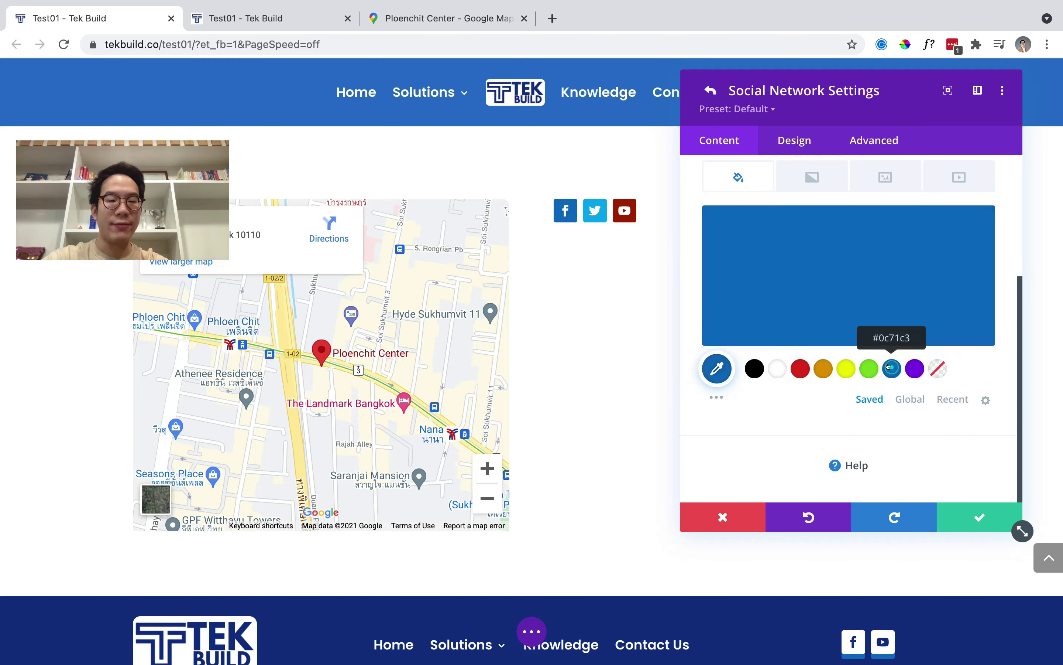
left_click(965, 519)
Give the Twitter icon the same blue background.
scroll(759, 249, "up", 5)
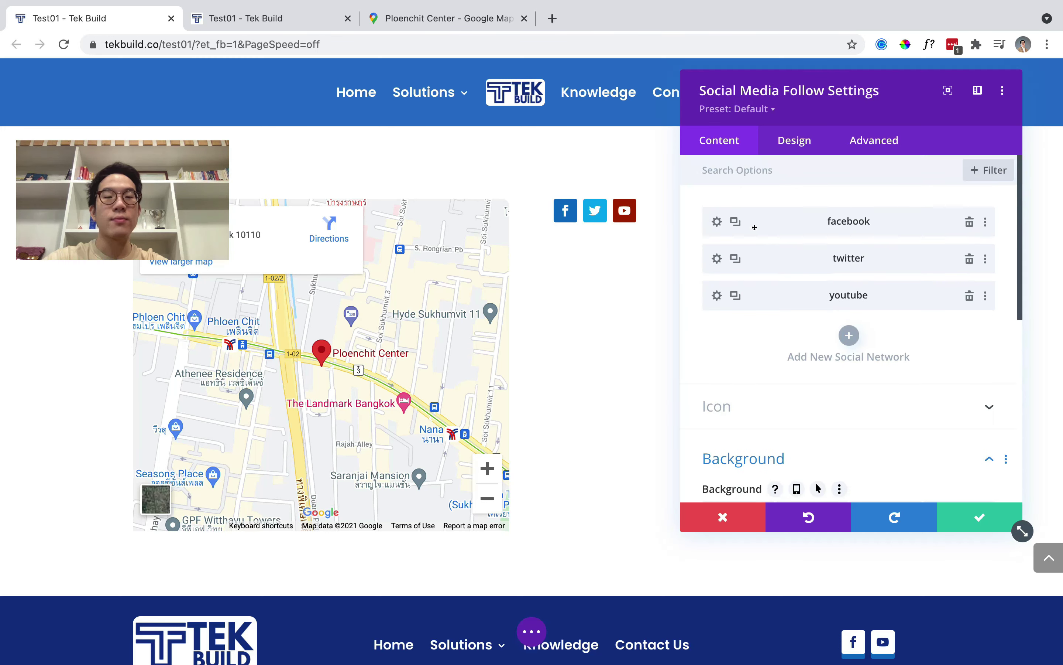
left_click(717, 258)
scroll(782, 259, "down", 4)
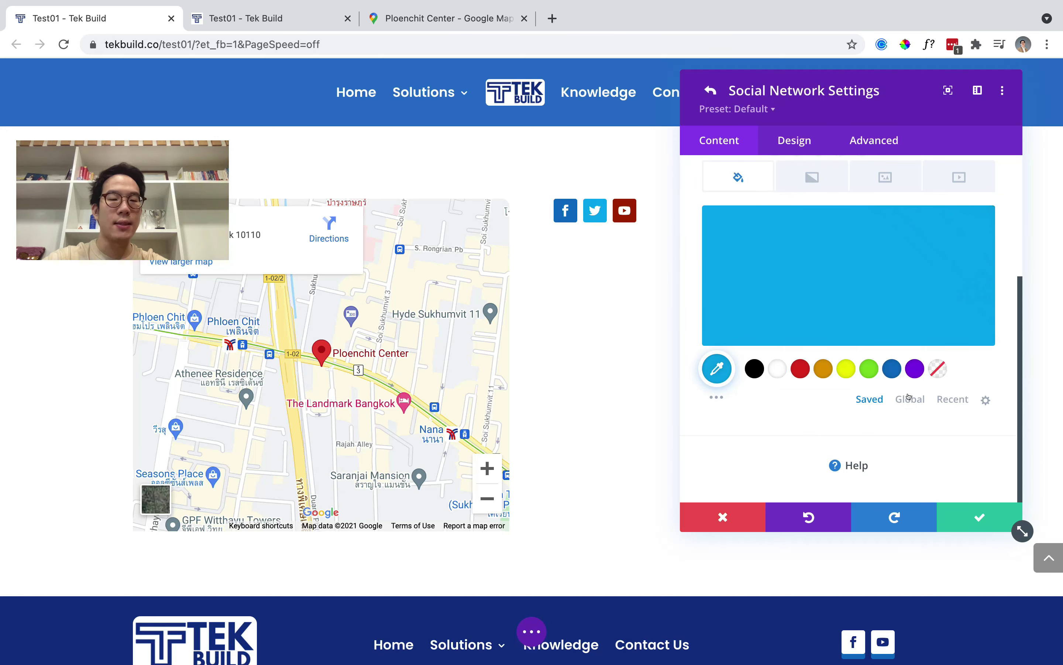
left_click(891, 370)
left_click(944, 517)
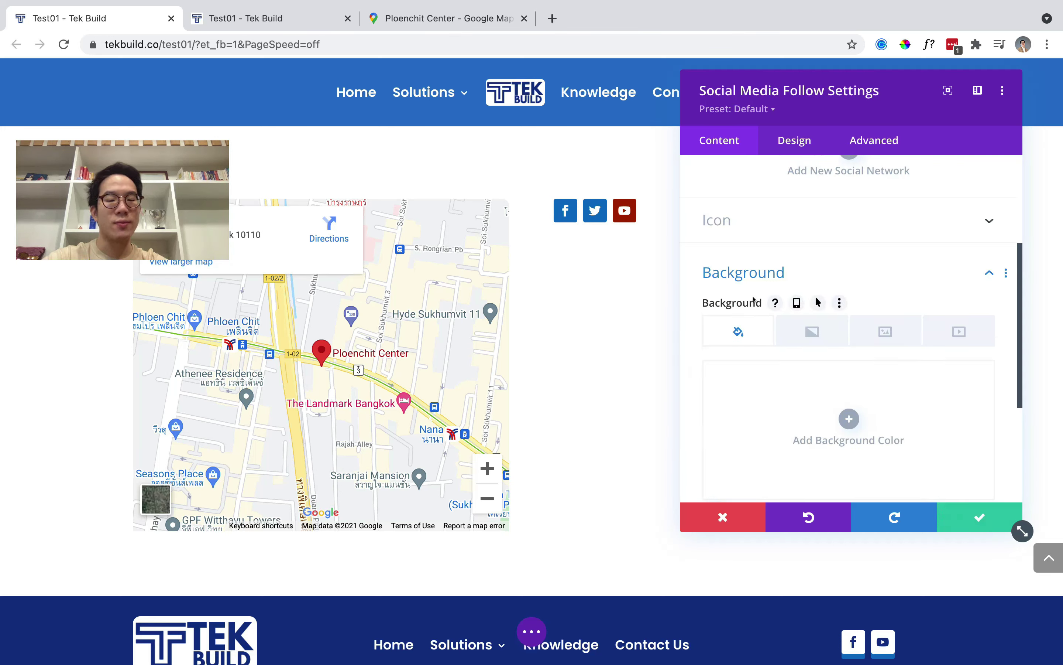
Replace the YouTube icon's dark red background with the same blue.
scroll(760, 299, "up", 5)
scroll(751, 295, "down", 2)
left_click(717, 232)
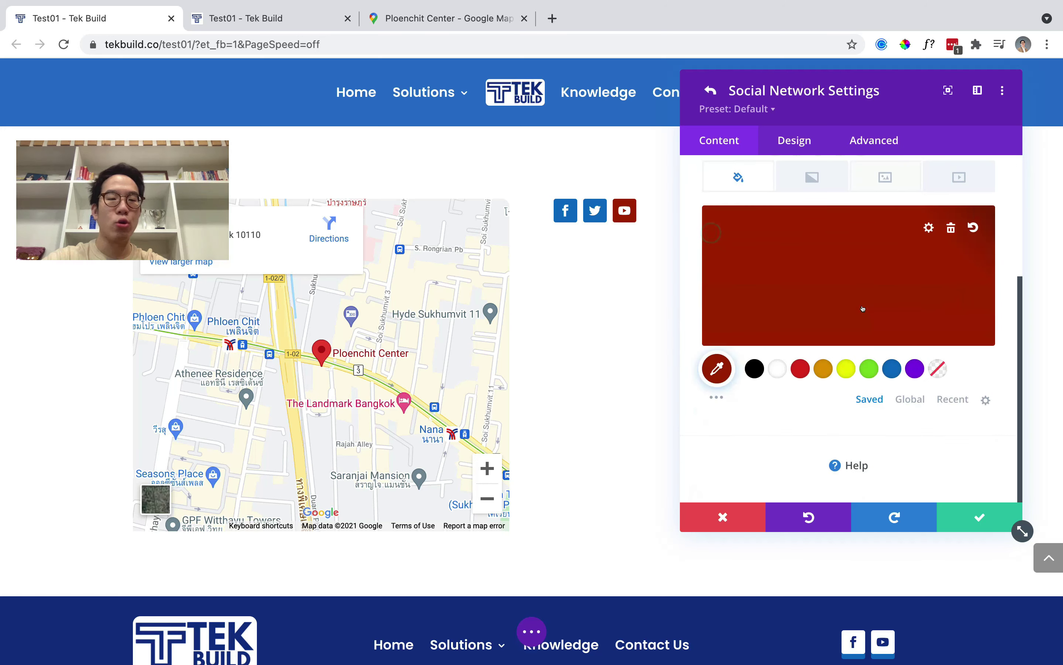
left_click(891, 369)
left_click(955, 513)
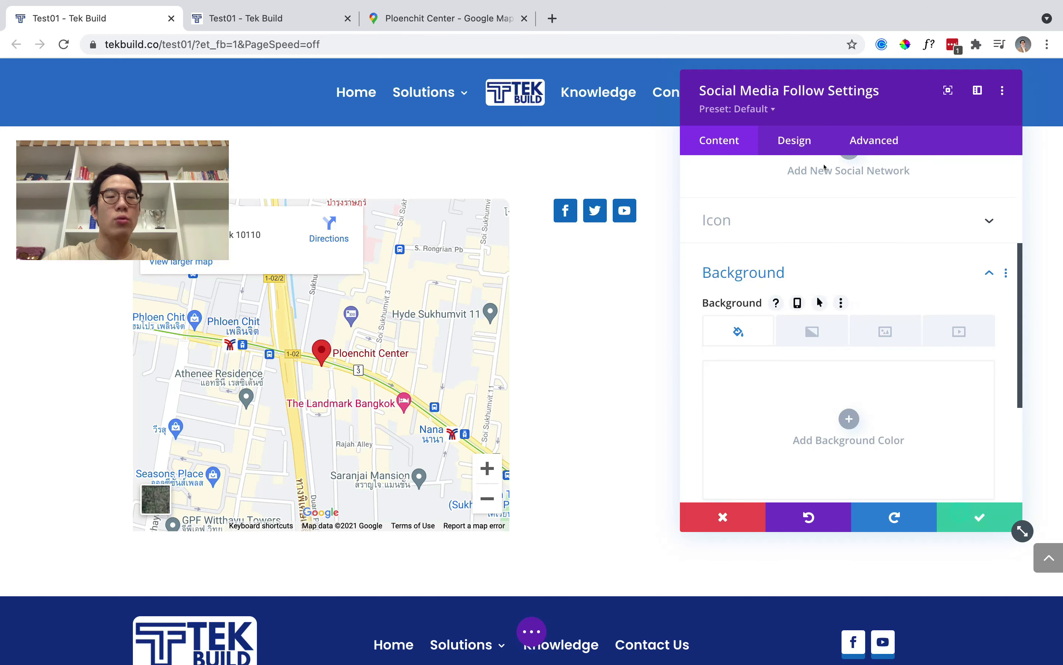
left_click(794, 141)
Round the social icons with a 50% border radius and align them right.
scroll(798, 249, "down", 3)
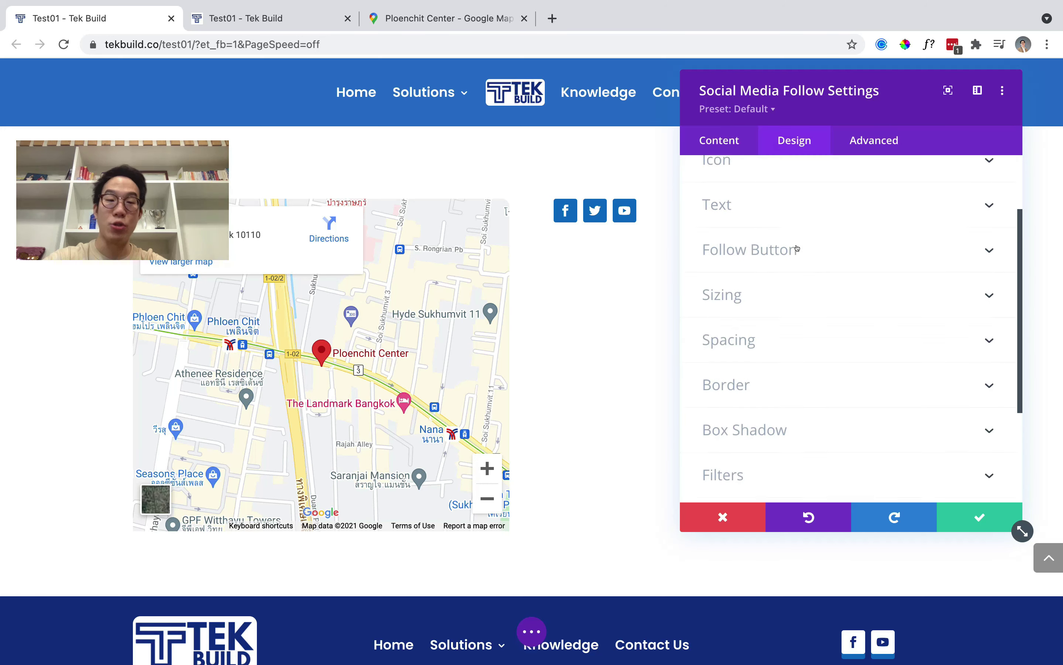
left_click(759, 328)
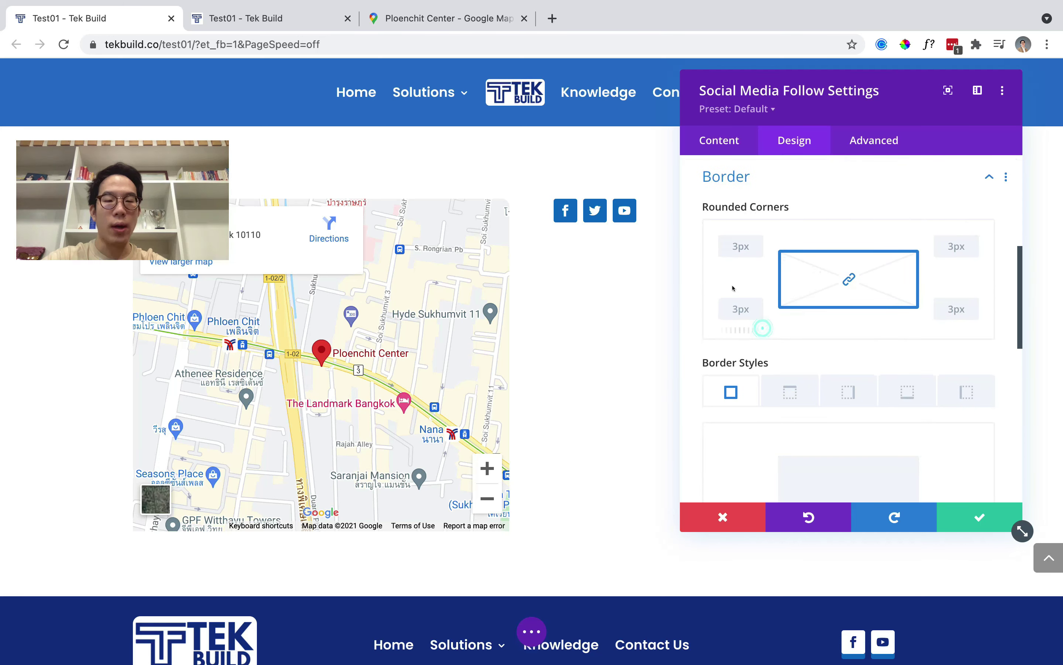
left_click(741, 246)
type("50%")
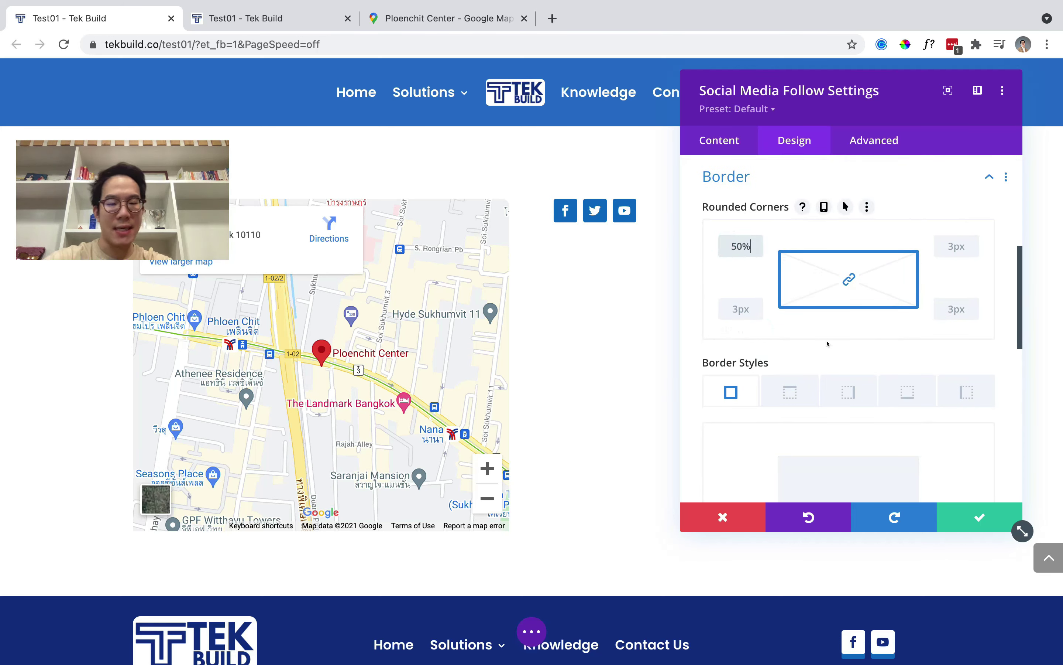
left_click(747, 176)
left_click(819, 208)
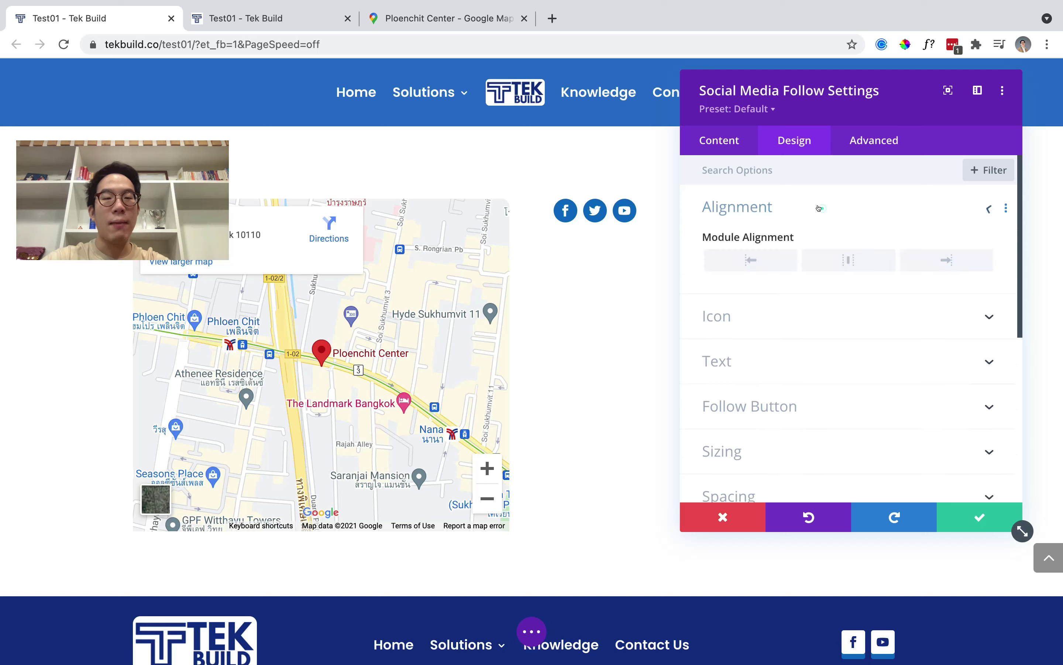
left_click(922, 259)
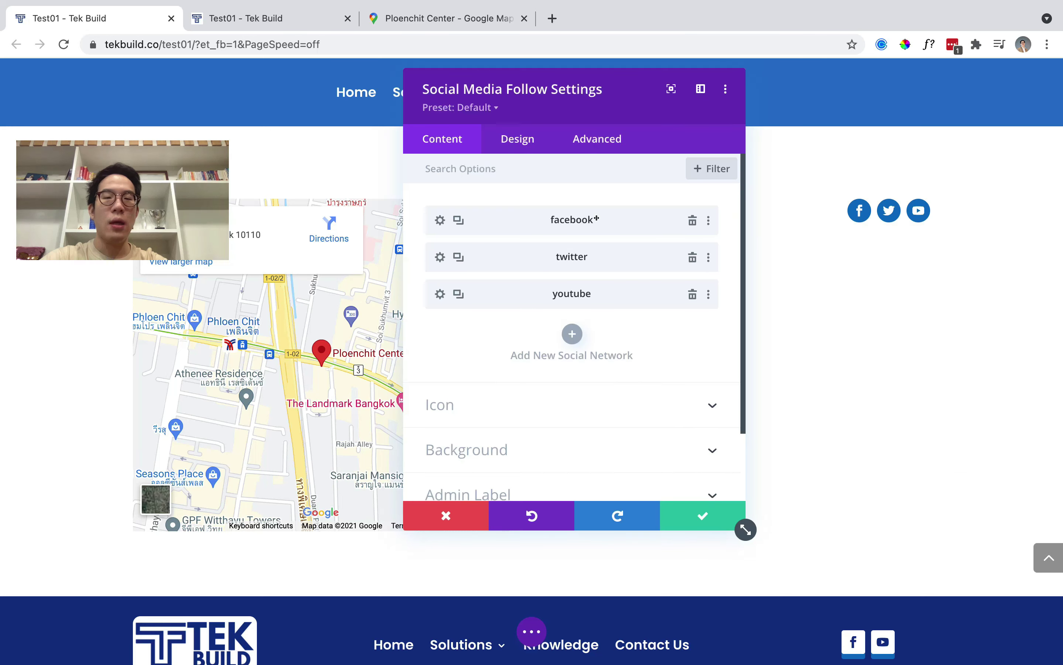
Open the YouTube icon's link field and find the Tek Build channel via Google.
left_click(439, 298)
left_click(490, 329)
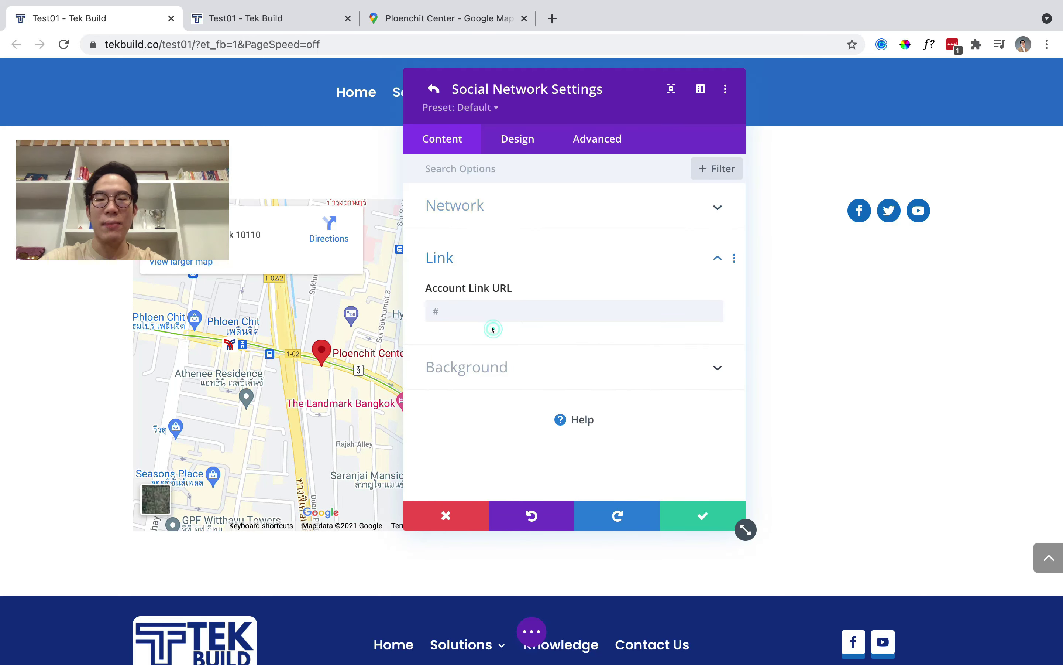
key("ctrl+t")
type("tek build channel")
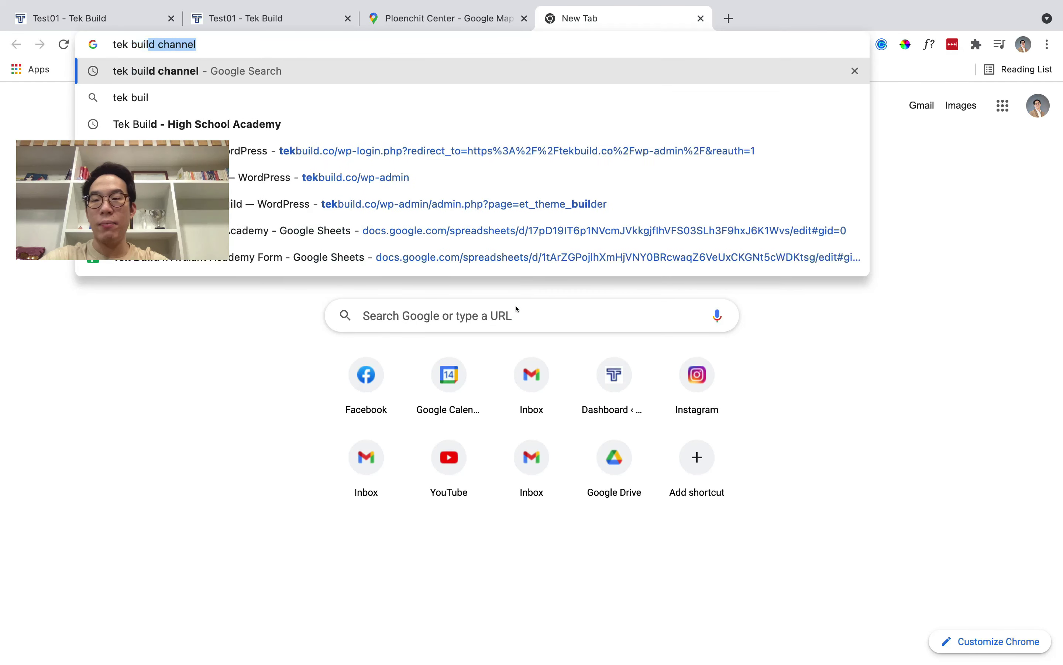
key("Return")
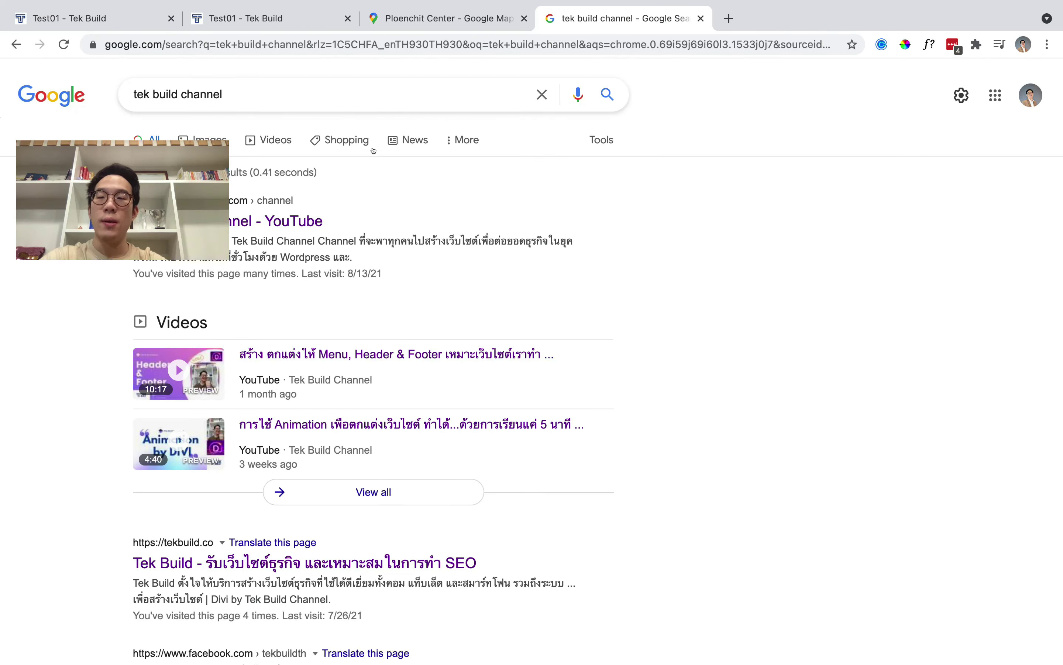
left_click(278, 215)
Paste the Tek Build channel URL as the YouTube account link and save the settings.
key("super+l")
key("super+c")
key("super+w")
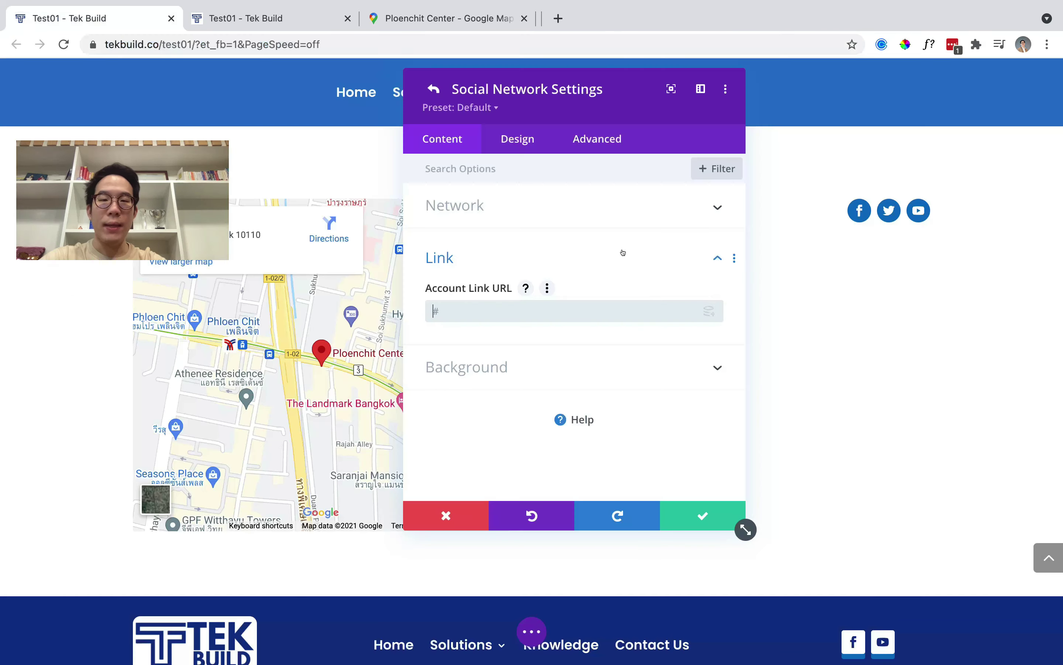
left_click(532, 311)
key("super+v")
left_click(698, 515)
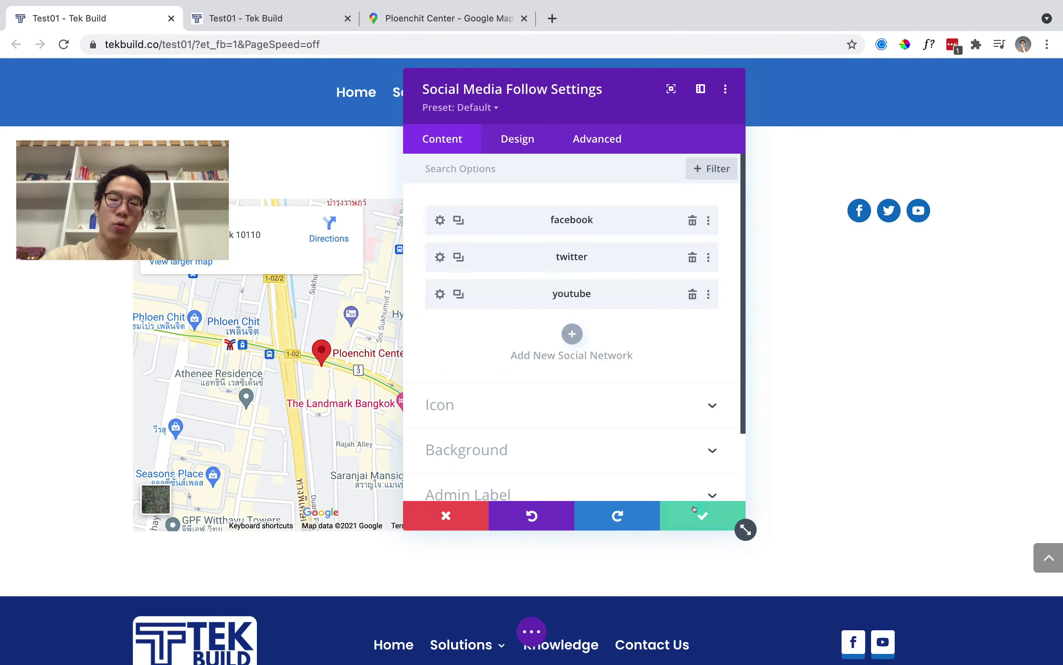
left_click(699, 510)
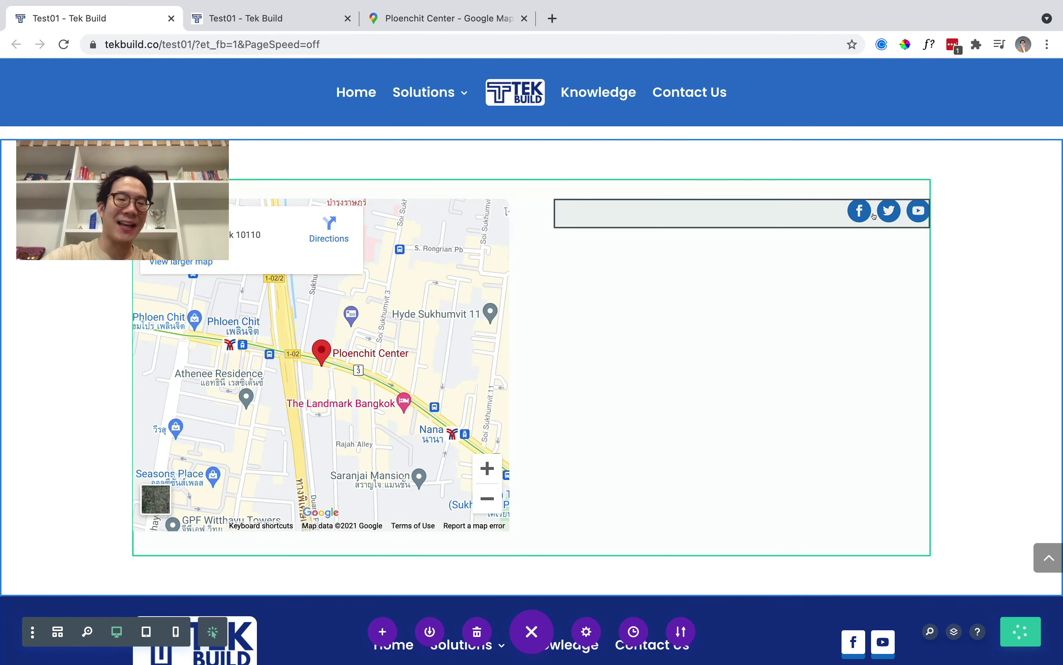
mouse_move(853, 207)
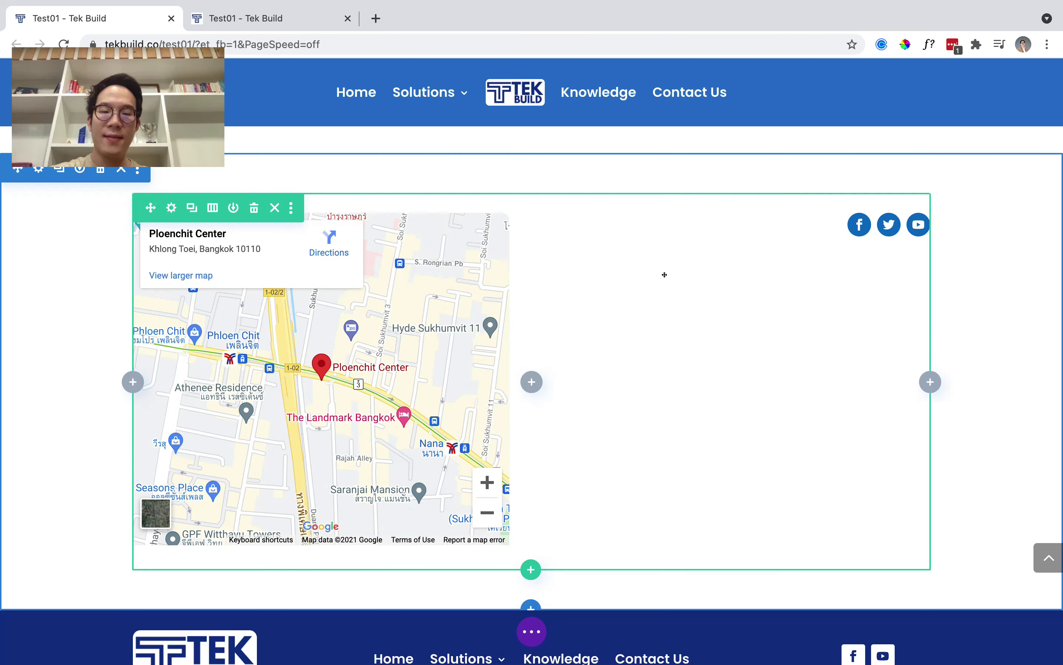
Insert a Contact Form module below the social icons and delete its Message field.
mouse_move(703, 237)
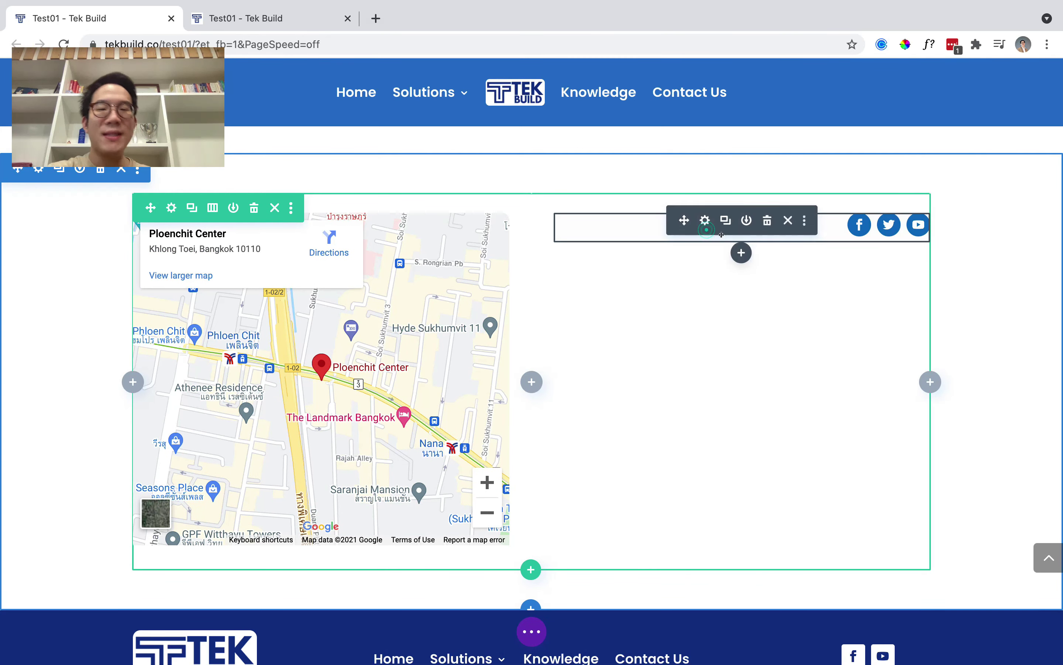
left_click(741, 252)
type("cont")
left_click(682, 416)
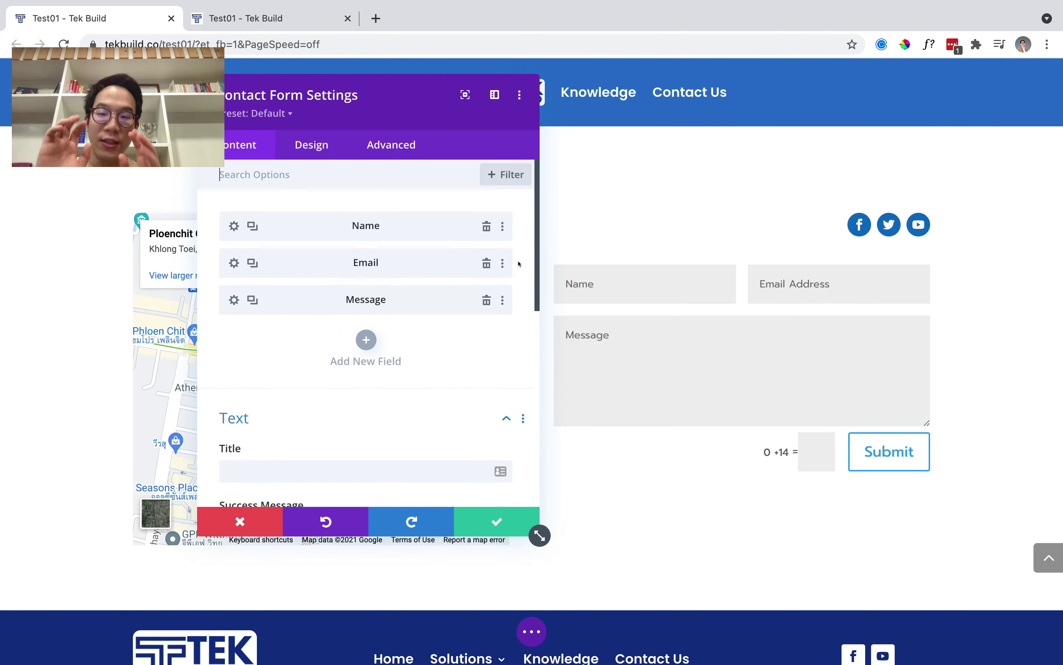
left_click(486, 300)
Add a field with ID 'ser' titled บริการ as a select dropdown.
left_click(365, 302)
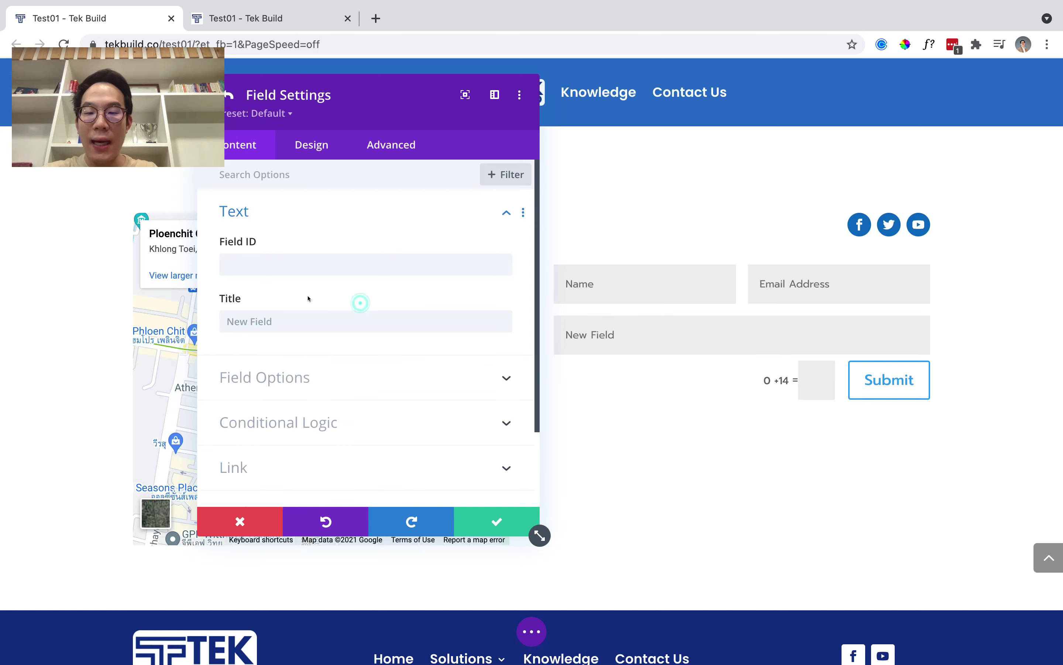
left_click(336, 266)
type("services")
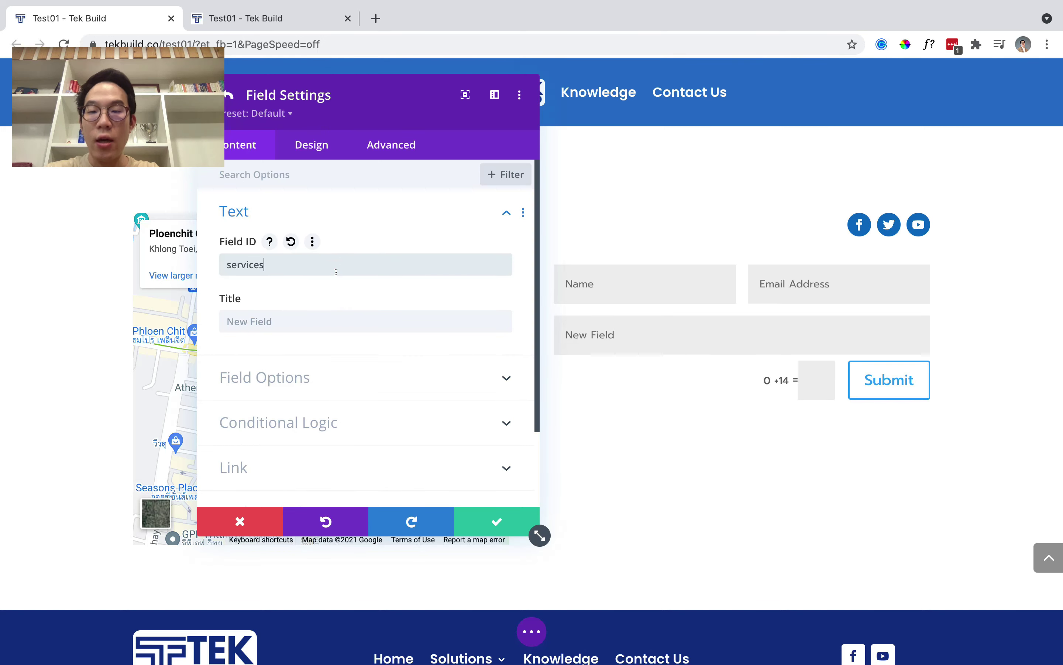
left_click(339, 321)
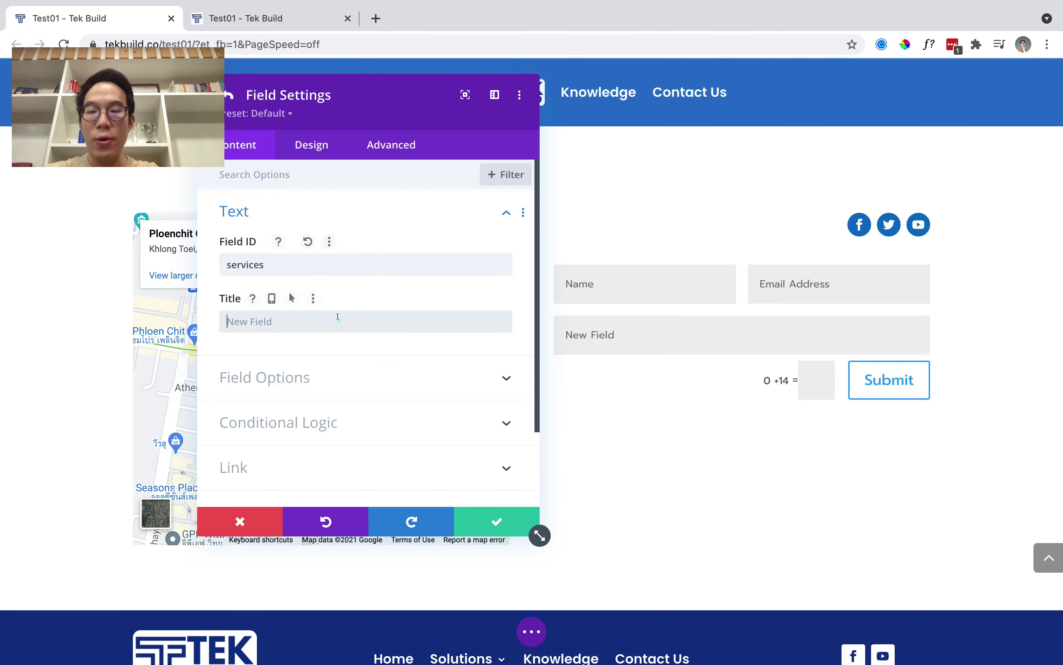
type("บริการ")
left_click(343, 366)
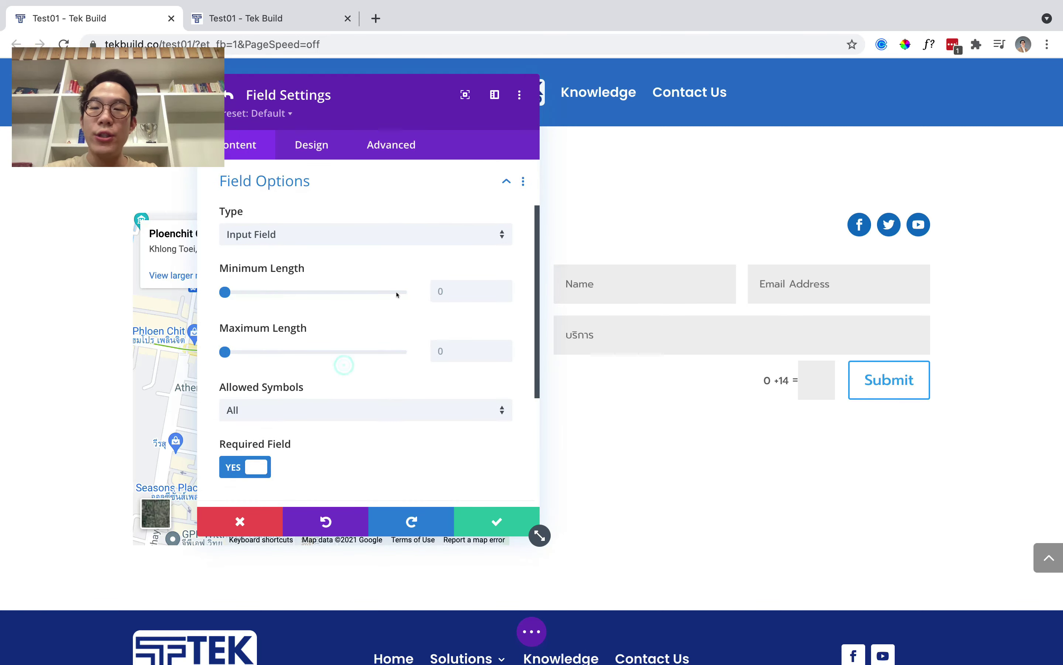
left_click(398, 236)
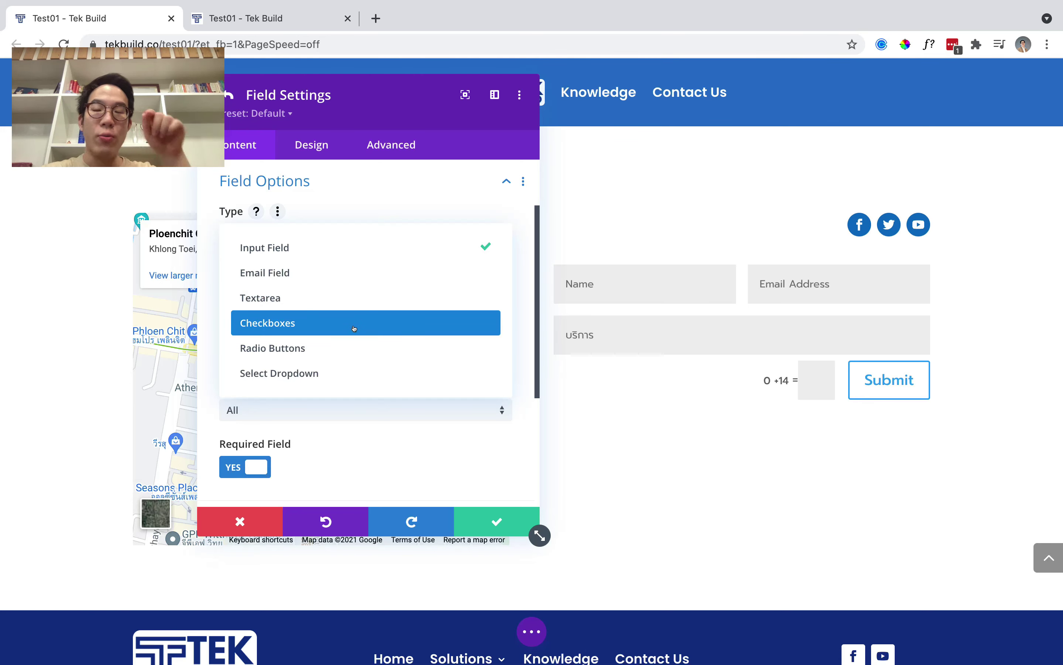
left_click(347, 372)
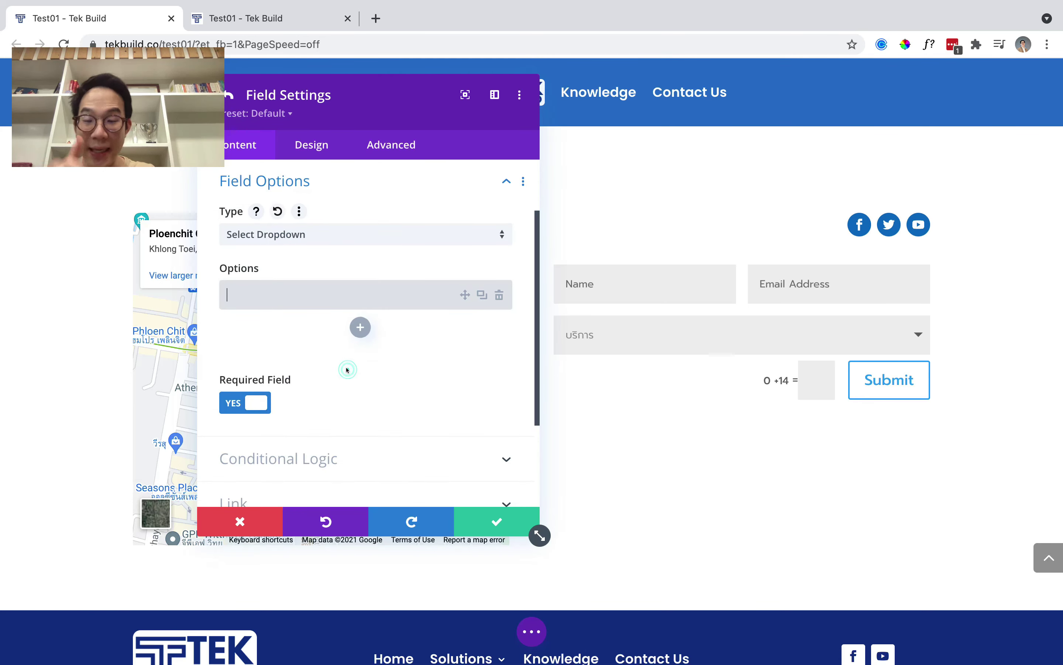
Enter dropdown options ออกแบบ UXUI, สร้างเว็บไซต์ and สร้างแอปพลิเคชั่น, then save the field.
left_click(309, 298)
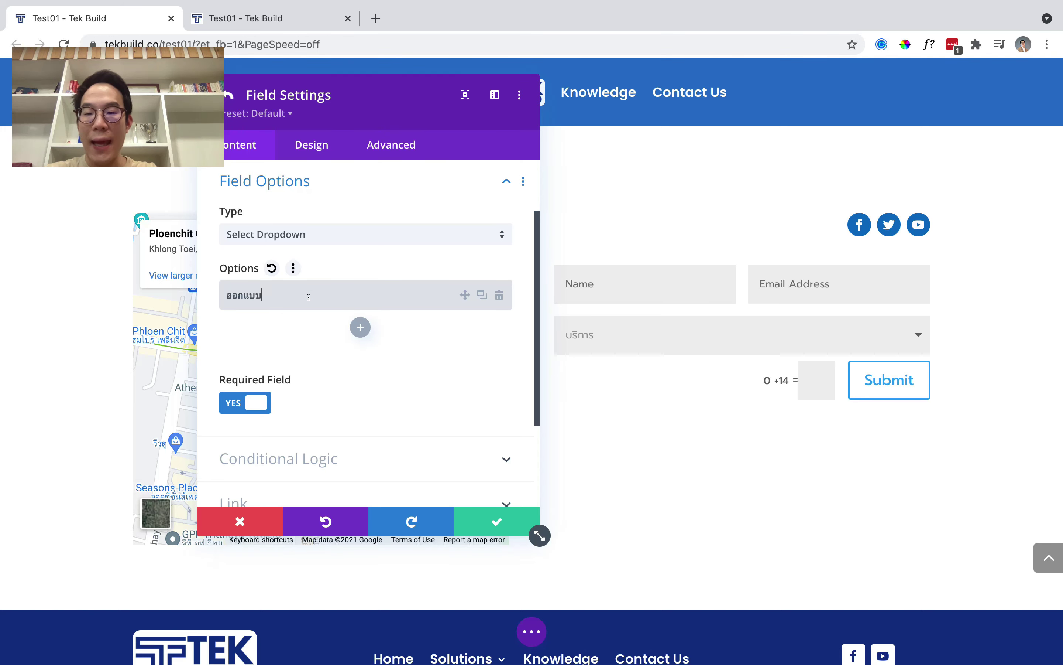
type("ออกแบบ UXUI")
left_click(361, 327)
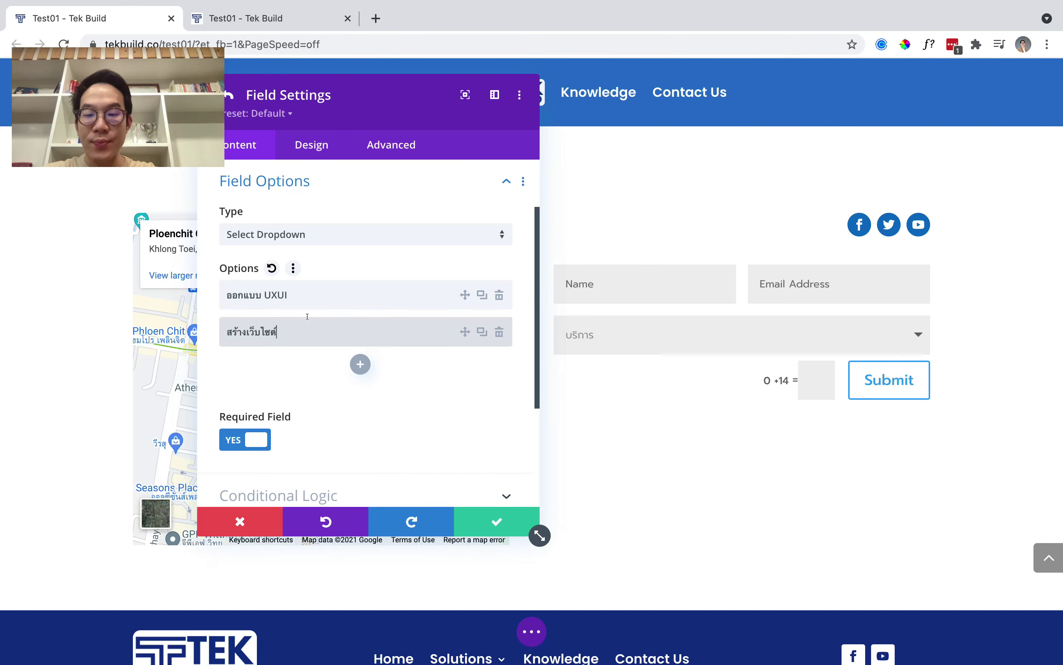
key("Return")
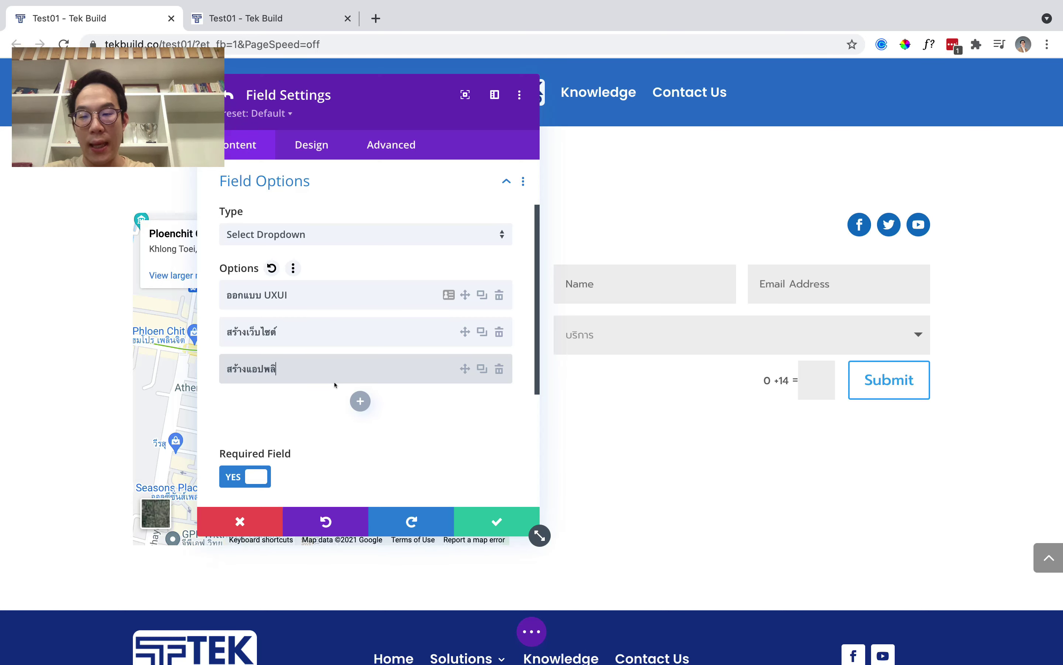
scroll(389, 433, "down", 5)
scroll(388, 433, "up", 3)
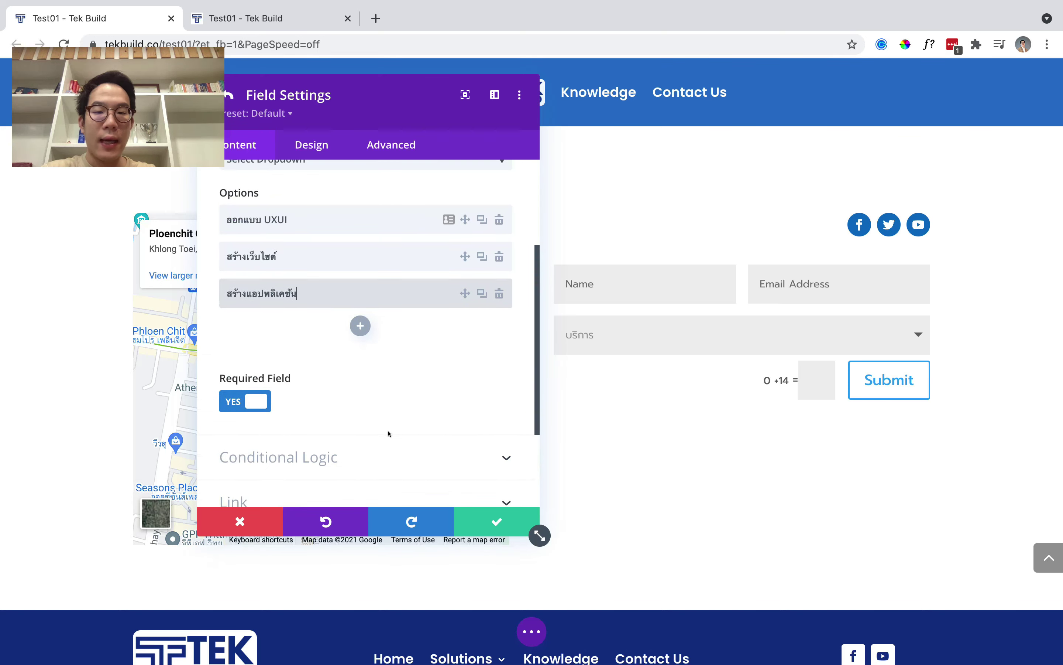
scroll(387, 398, "up", 3)
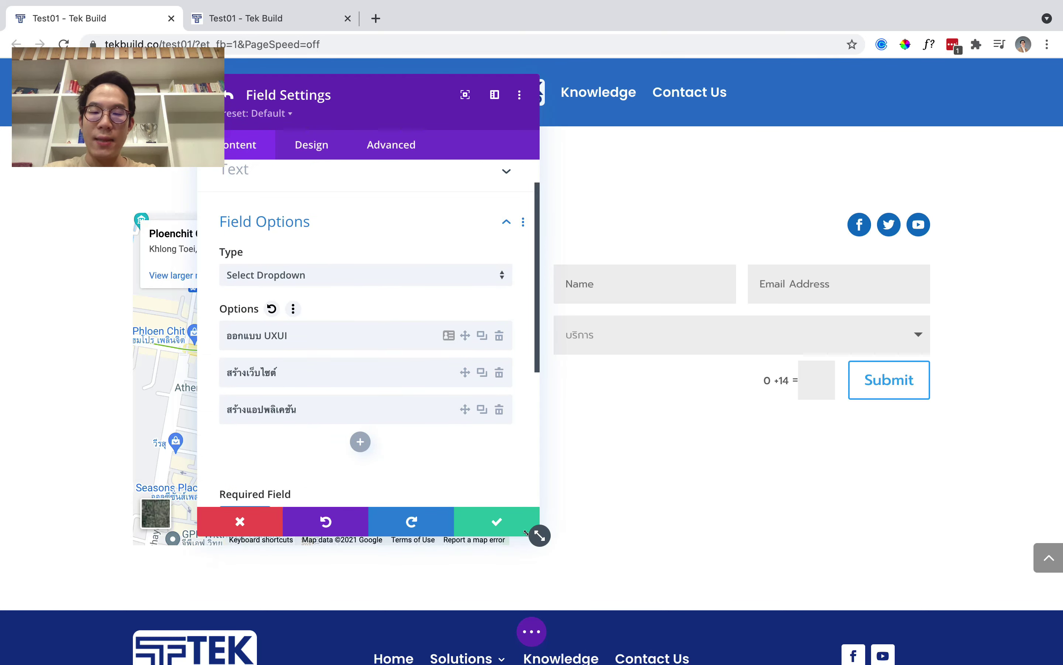
left_click(504, 523)
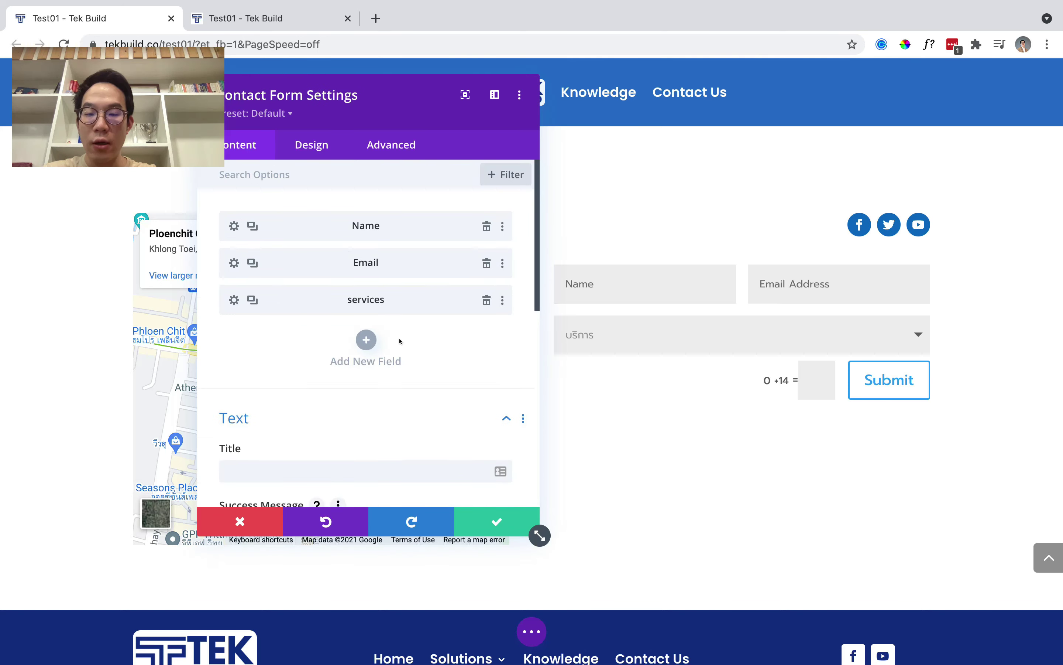
Add a message field with ID 'Mes' and a Thai title as a multi-line textarea.
left_click(353, 337)
left_click(351, 262)
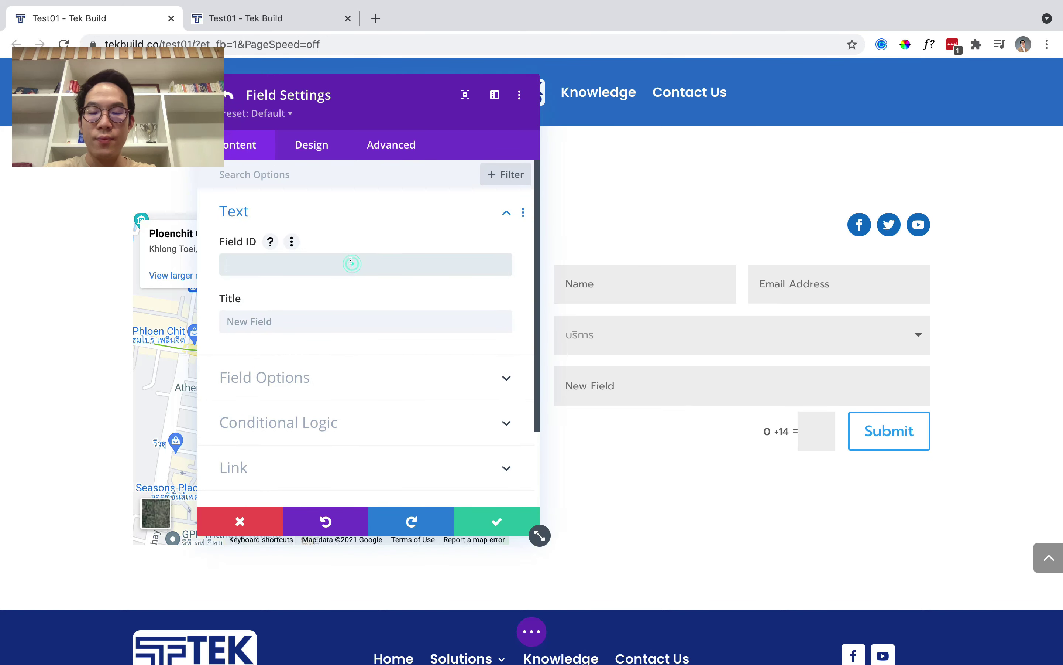
type("Message")
left_click(365, 313)
type("ข้อความ")
scroll(389, 335, "down", 2)
left_click(317, 304)
scroll(315, 315, "down", 3)
scroll(318, 323, "up", 3)
left_click(327, 257)
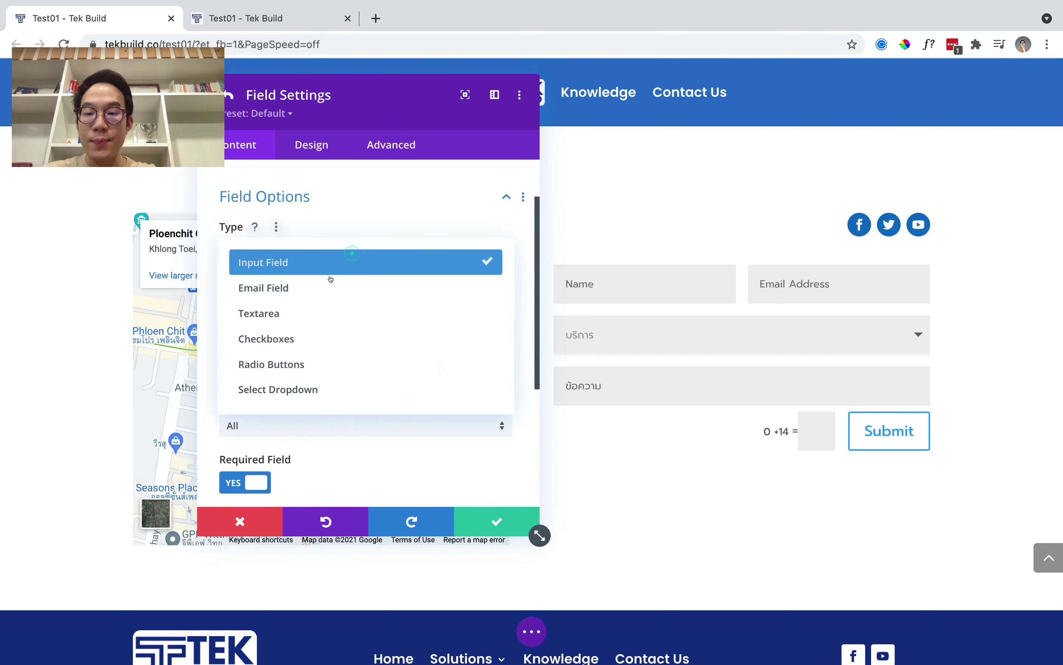
left_click(328, 311)
scroll(475, 304, "up", 2)
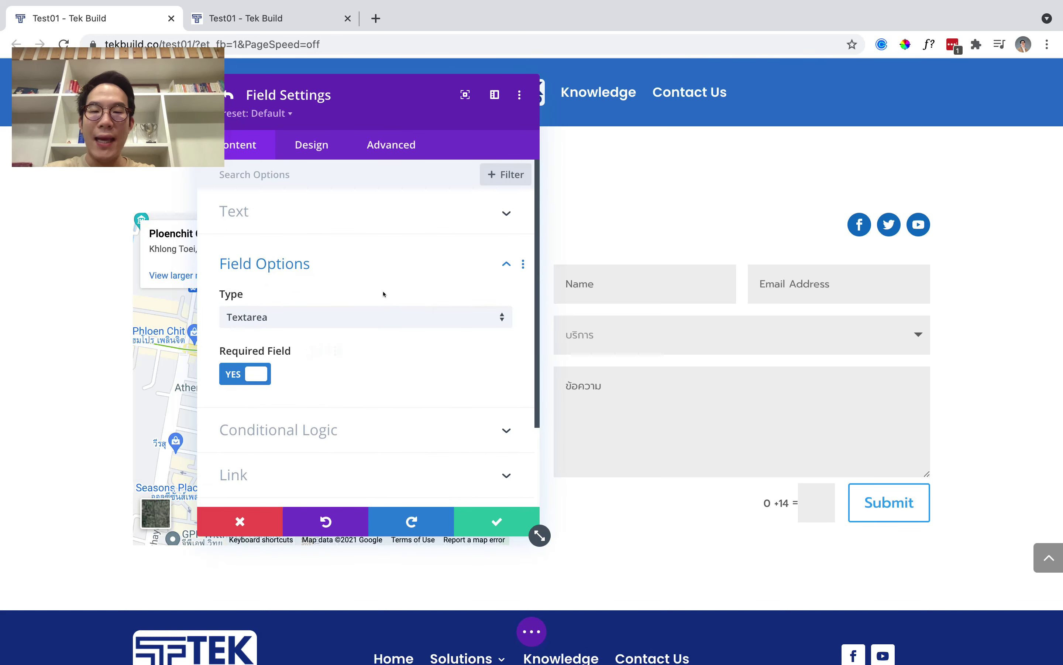
left_click(463, 527)
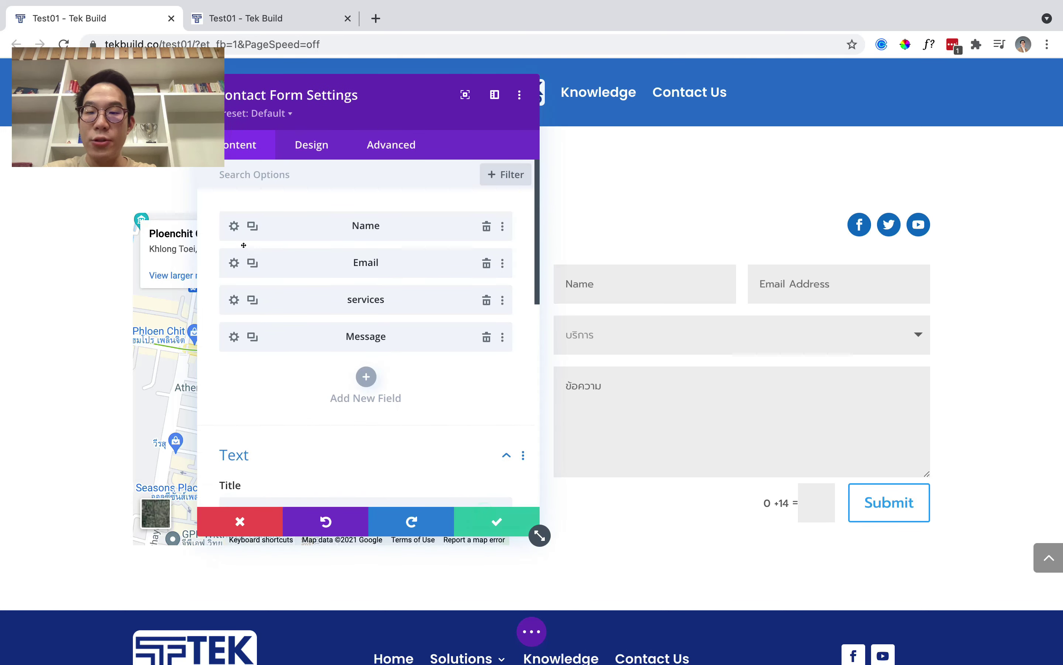
Retitle the Name field in Thai and make it full width.
left_click(231, 227)
left_click(255, 321)
key("BackSpace")
key("BackSpace")
key("BackSpace")
key("BackSpace")
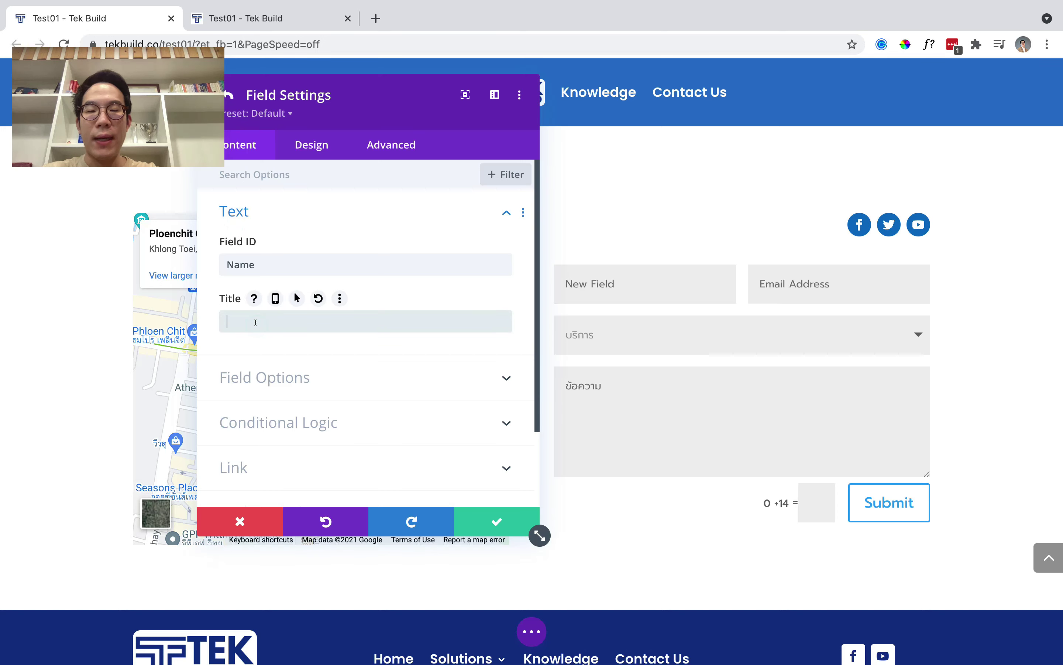
type("ชี")
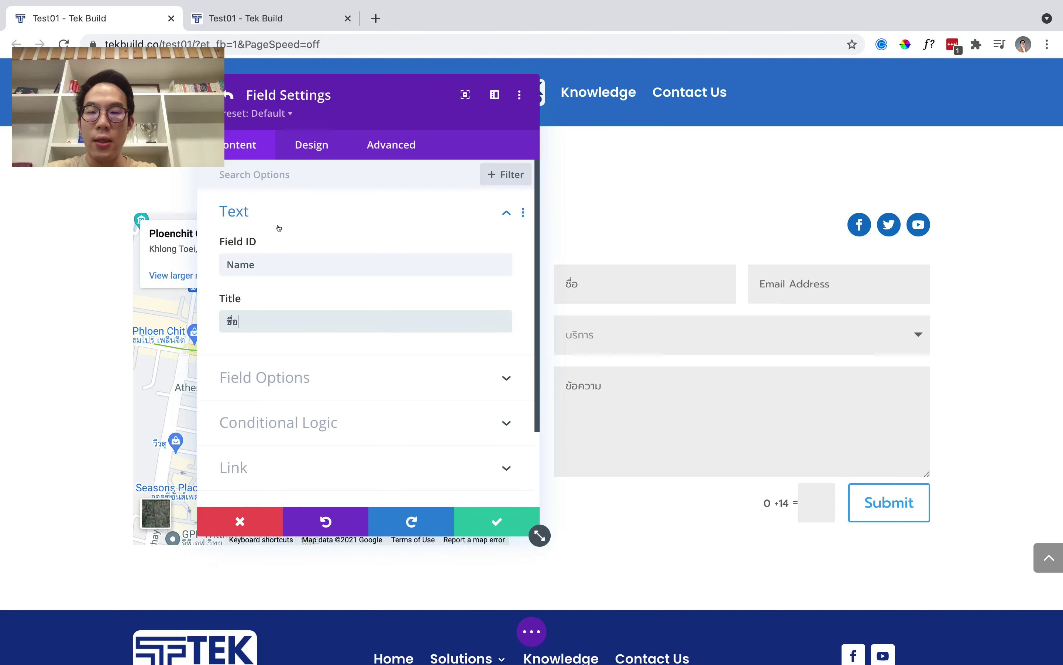
left_click(308, 157)
left_click(270, 212)
left_click(245, 264)
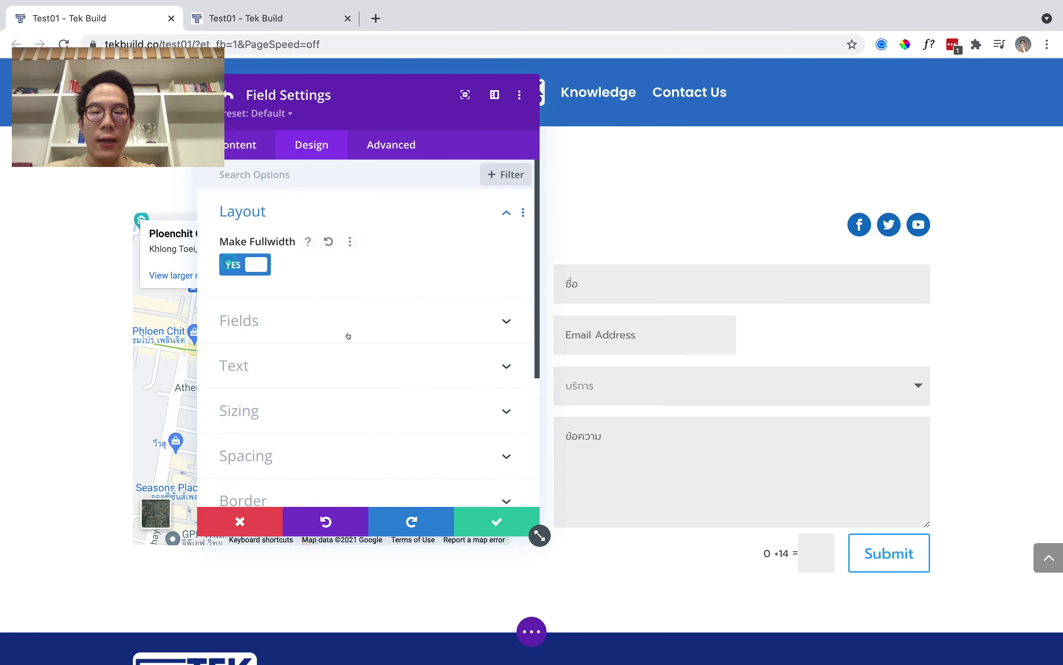
left_click(474, 517)
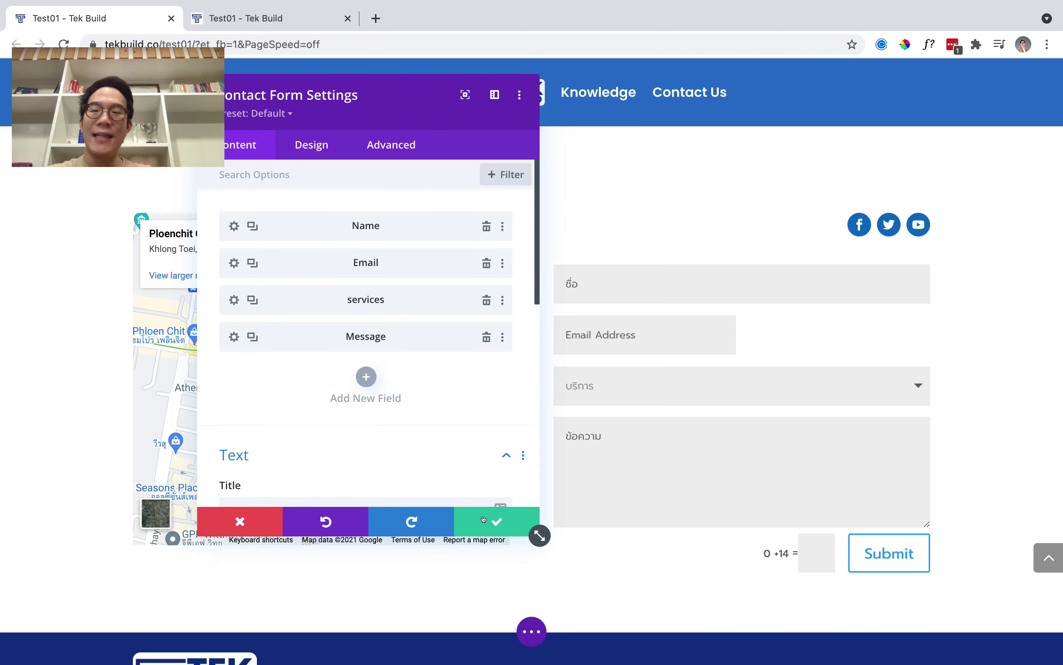
Make the Email field full width and relabel it อีเมล.
left_click(234, 263)
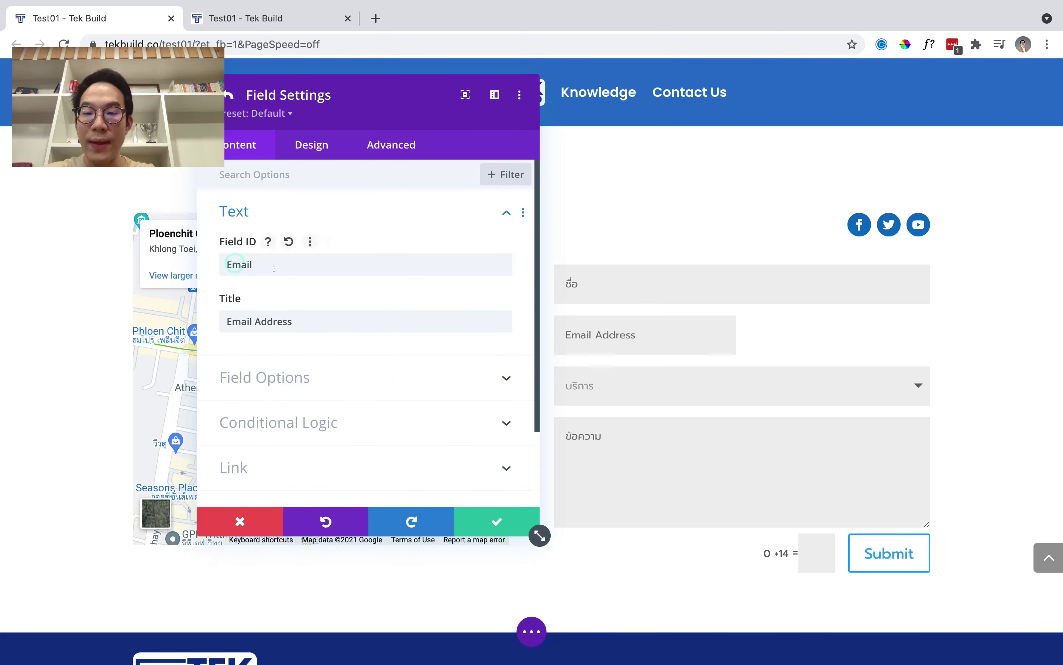
left_click(312, 145)
left_click(307, 213)
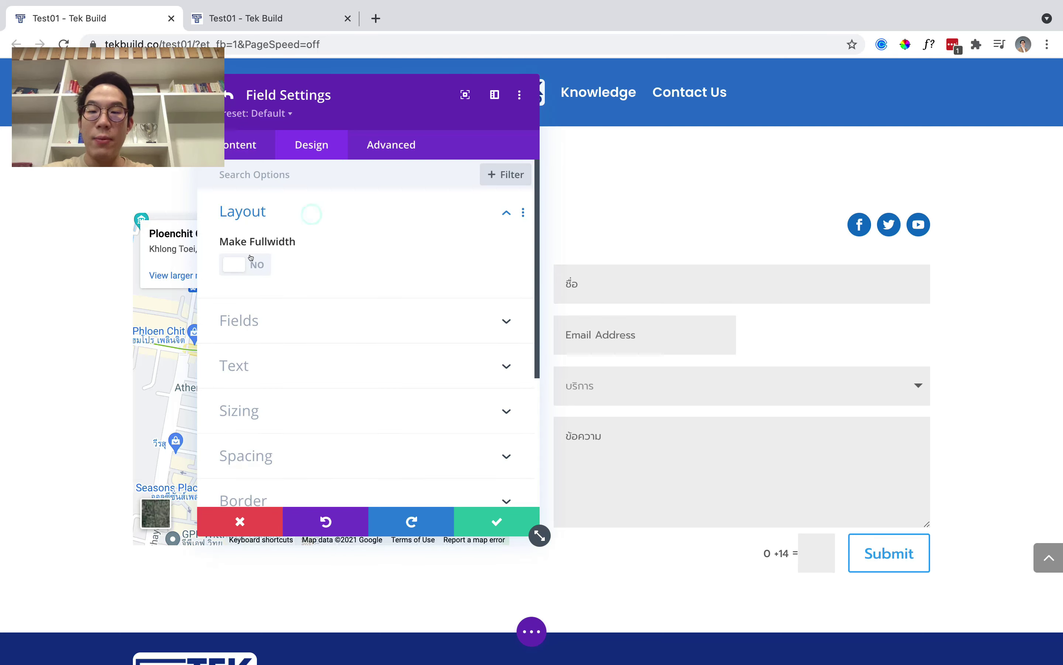
left_click(245, 264)
left_click(497, 522)
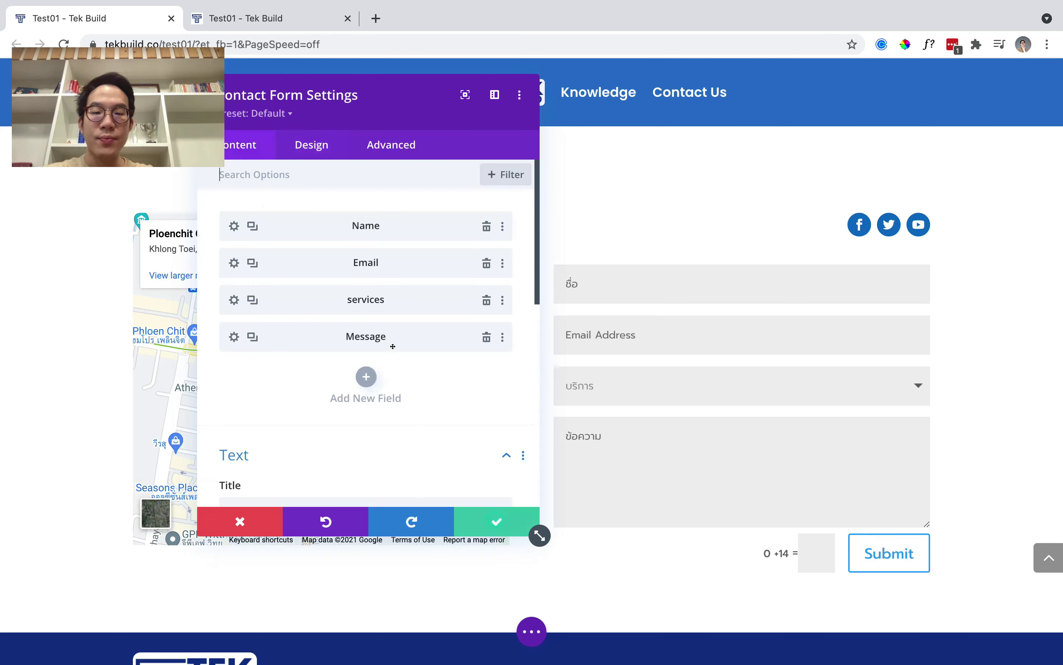
left_click(234, 263)
left_click(274, 313)
key("BackSpace")
key("BackSpace")
key("BackSpace")
key("BackSpace")
key("BackSpace")
key("BackSpace")
key("BackSpace")
key("BackSpace")
key("BackSpace")
key("BackSpace")
key("BackSpace")
key("BackSpace")
key("BackSpace")
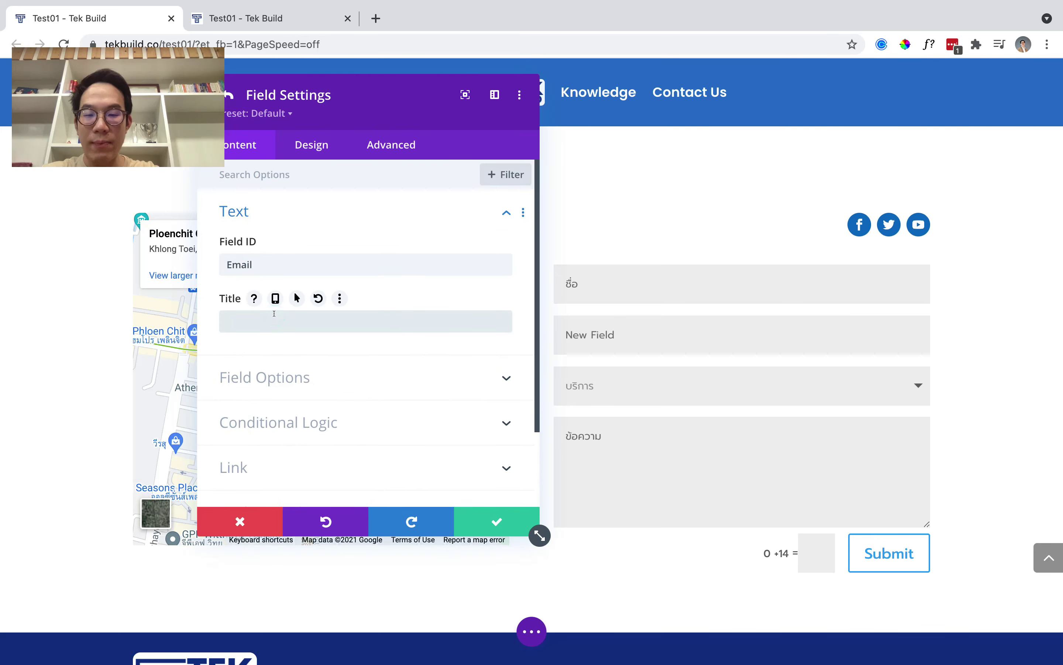
type("อีเมล")
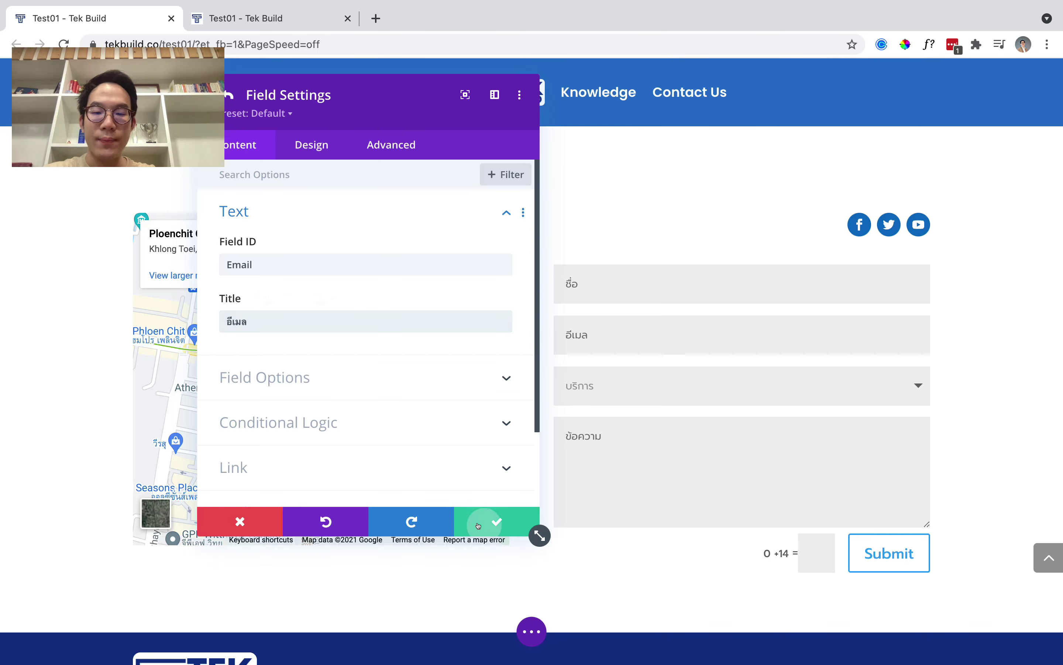
left_click(483, 521)
Set the form title ติดต่อเราที่นี้, a Thai success message and button text ส่งข้อความ.
scroll(375, 318, "down", 7)
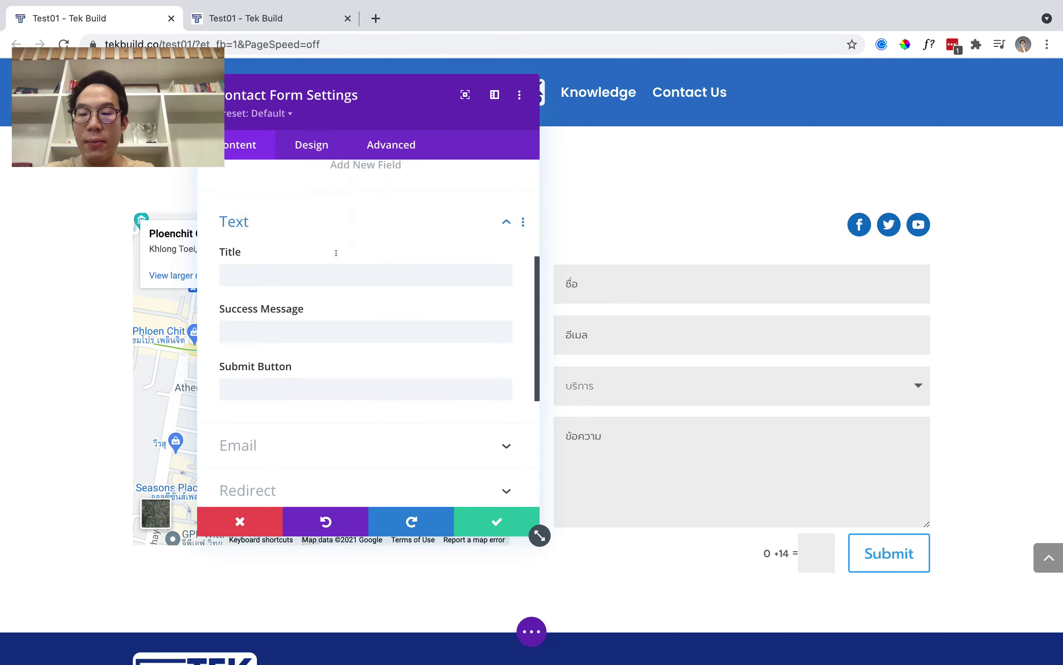
scroll(326, 215, "up", 1)
left_click(328, 216)
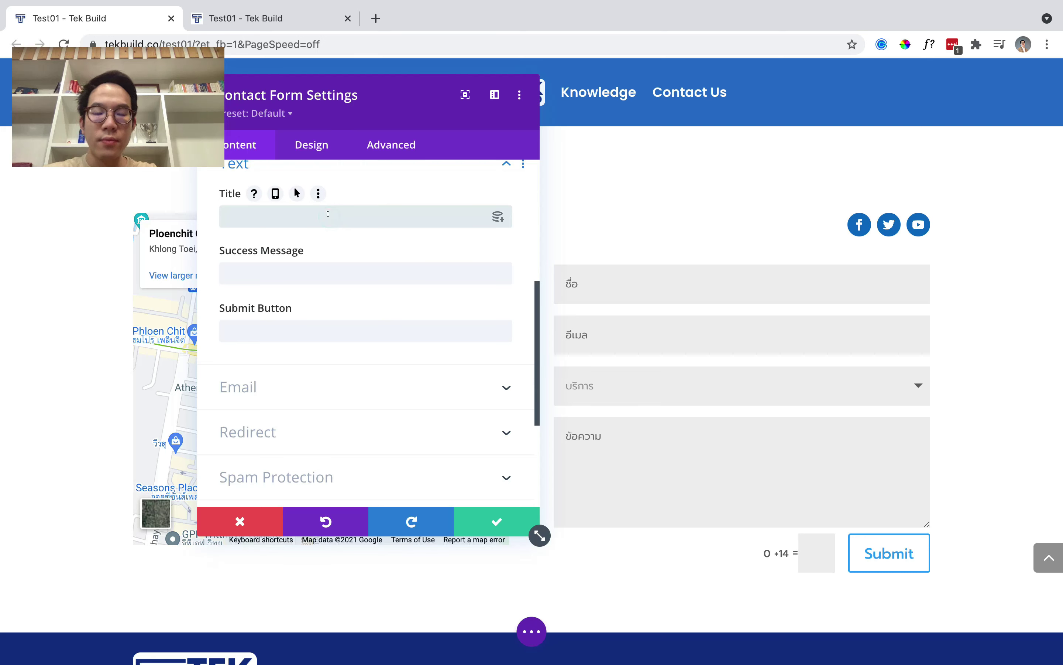
type("ติดต่อเราที่นี้")
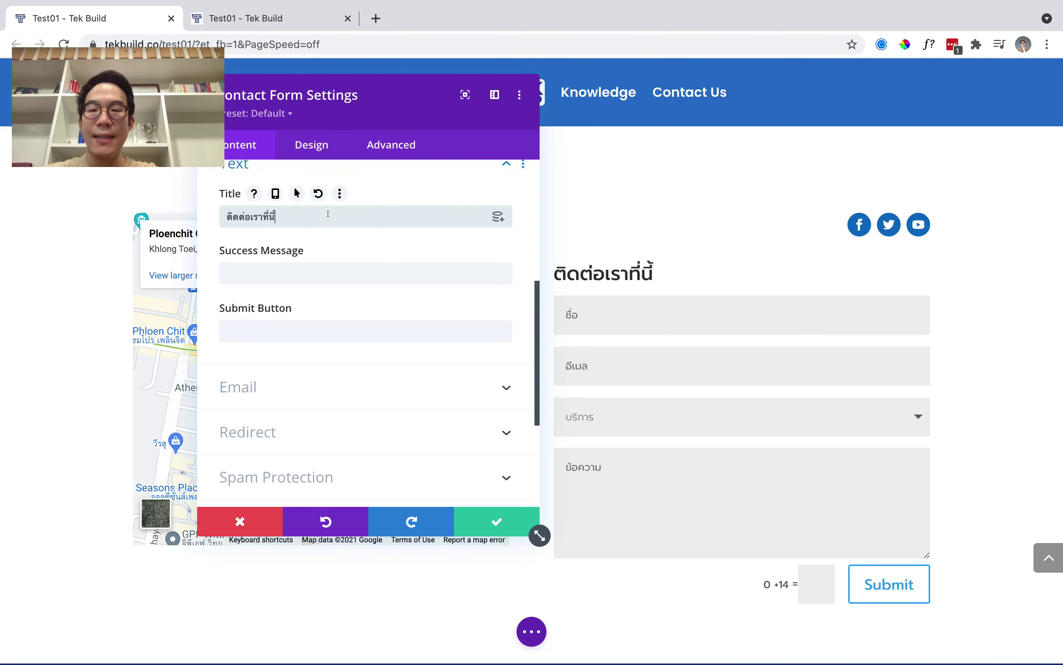
left_click(353, 273)
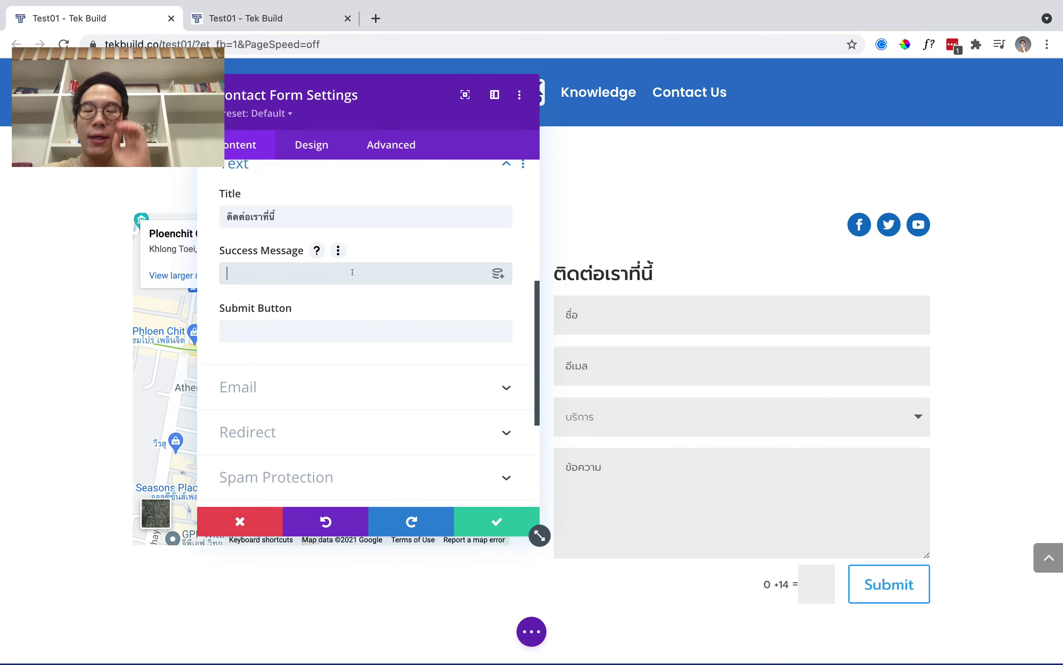
type("ขอบคุณครับ")
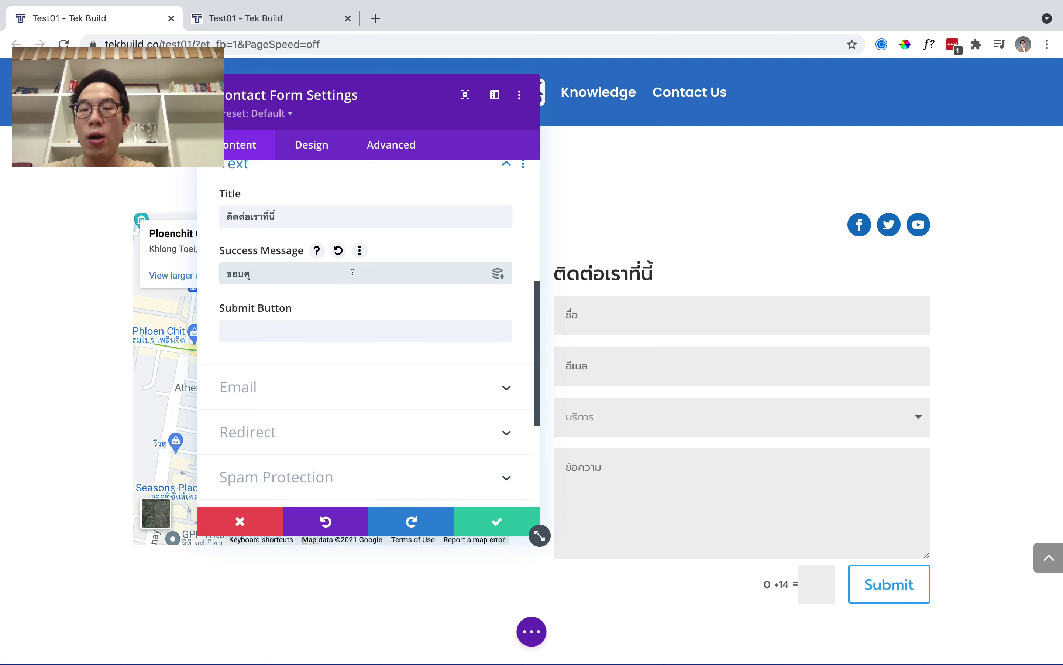
left_click(357, 334)
type("ส่งข้อ")
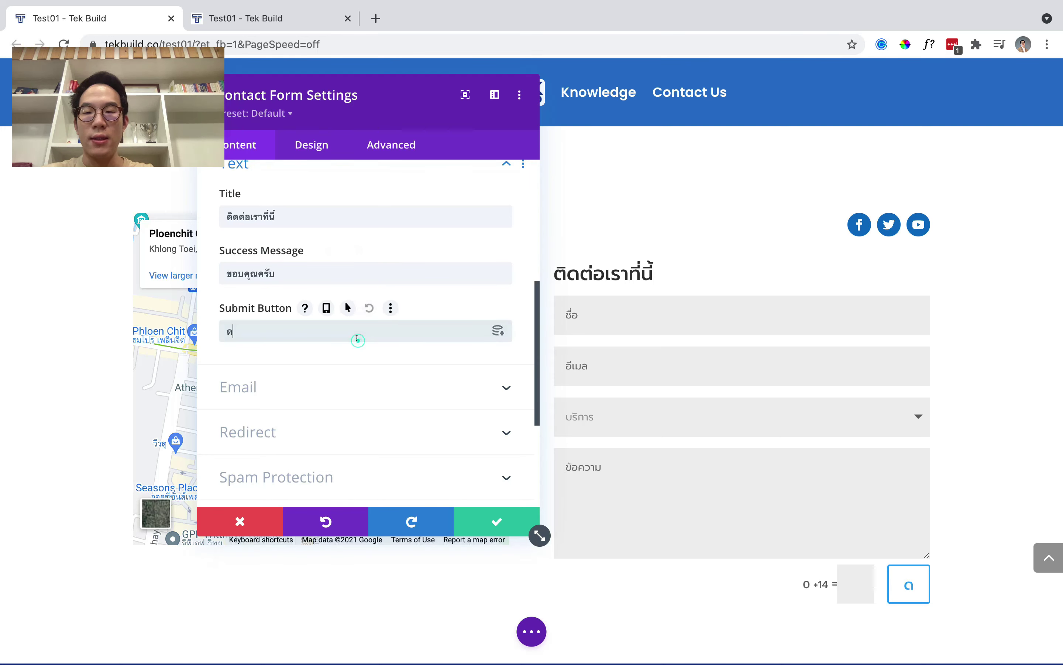
type("ความ")
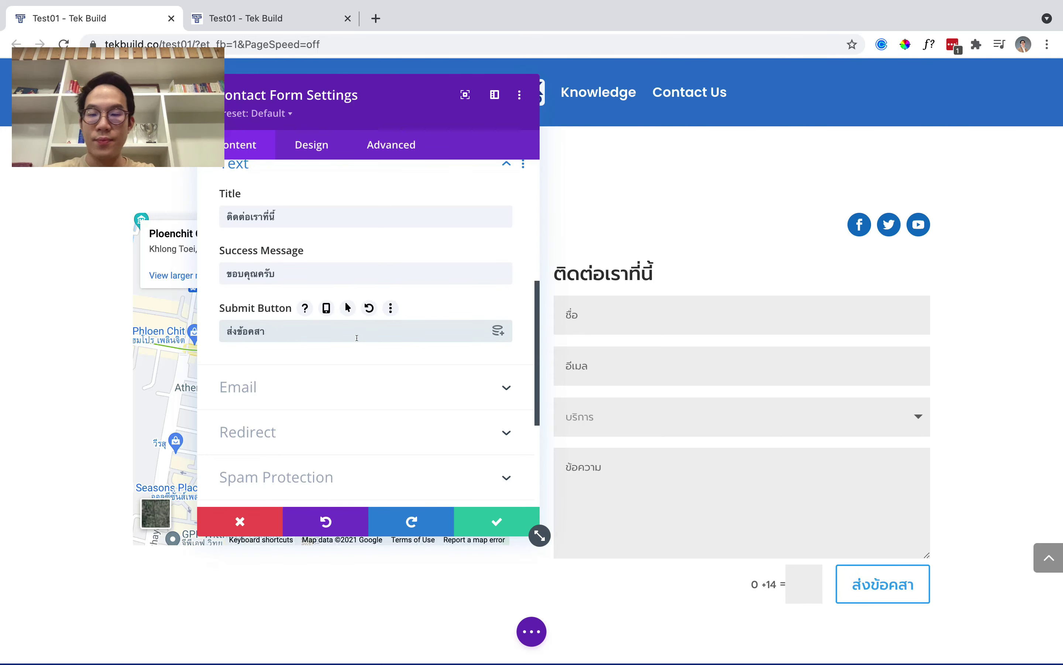
Enter the form's recipient email address.
scroll(367, 306, "down", 3)
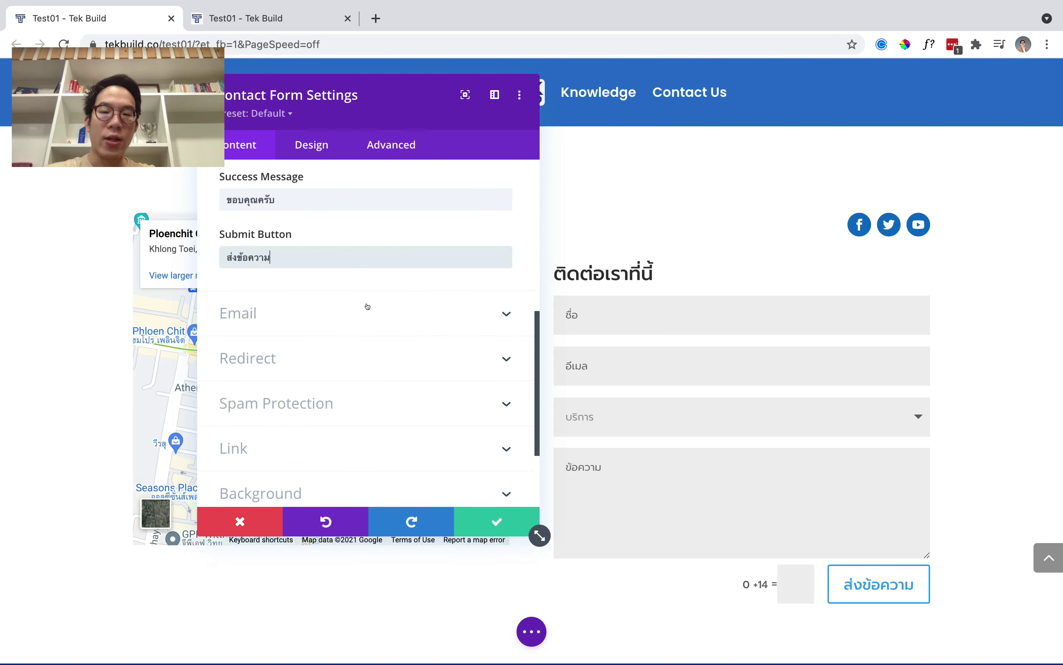
scroll(367, 306, "up", 2)
left_click(294, 367)
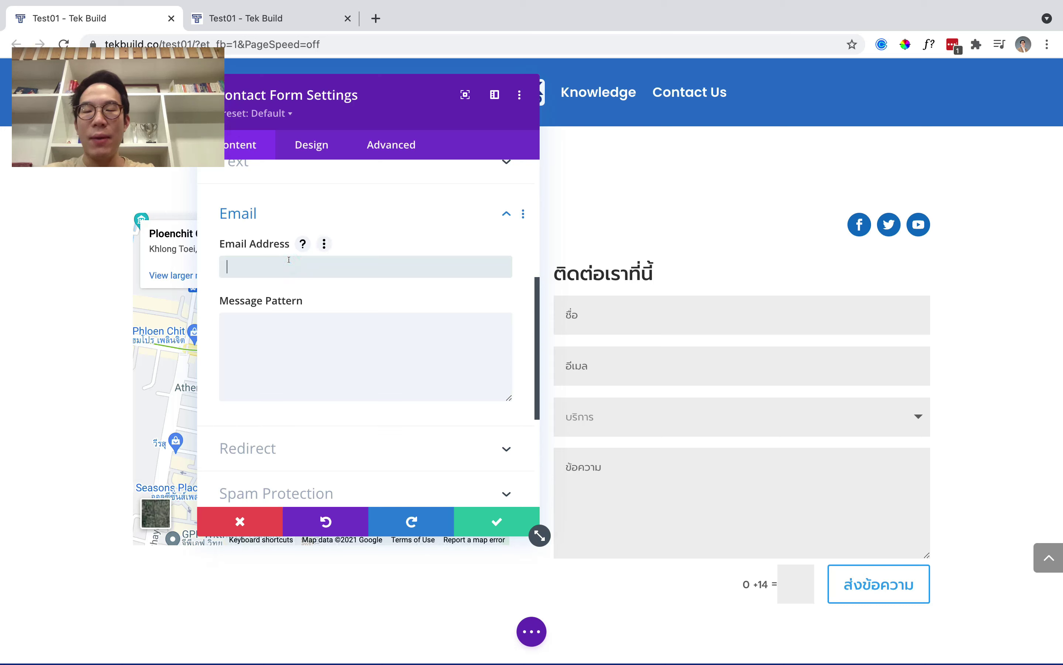
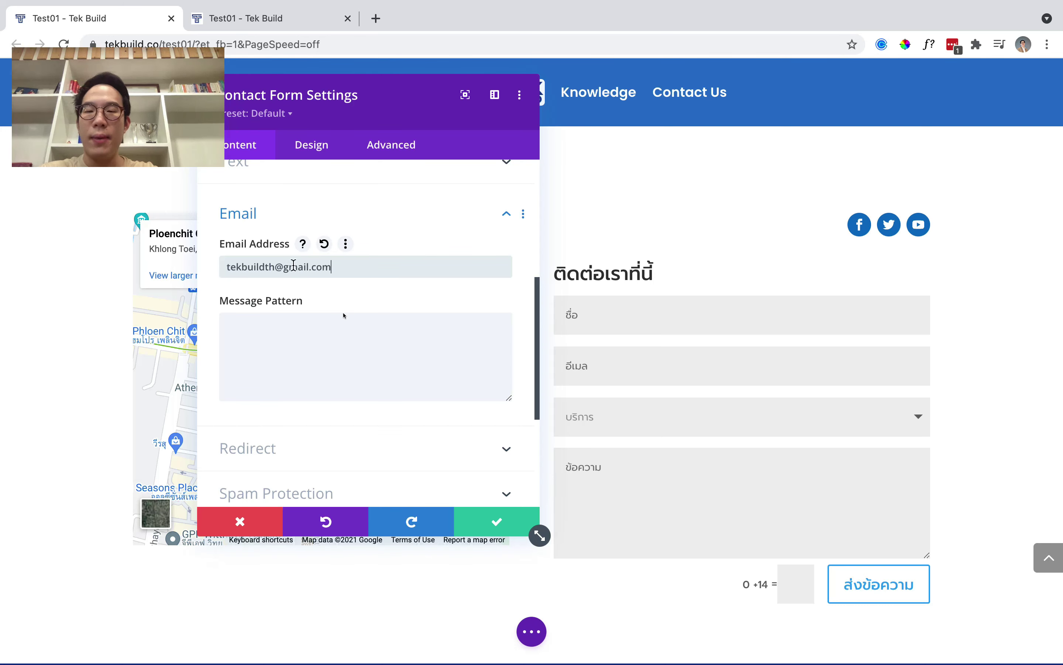
scroll(345, 315, "down", 3)
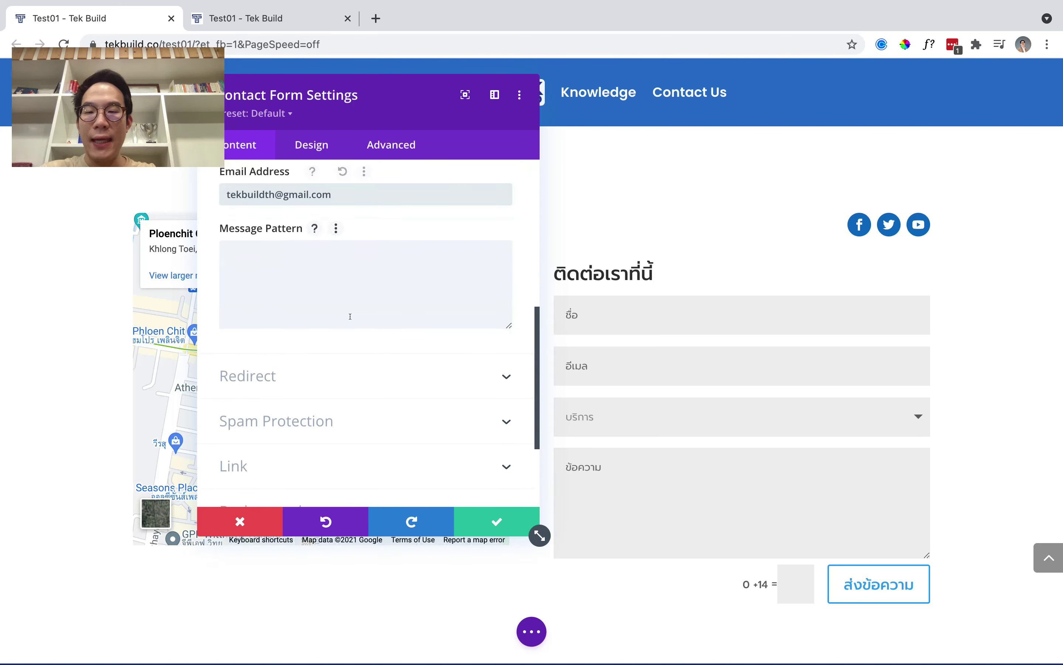
left_click(347, 319)
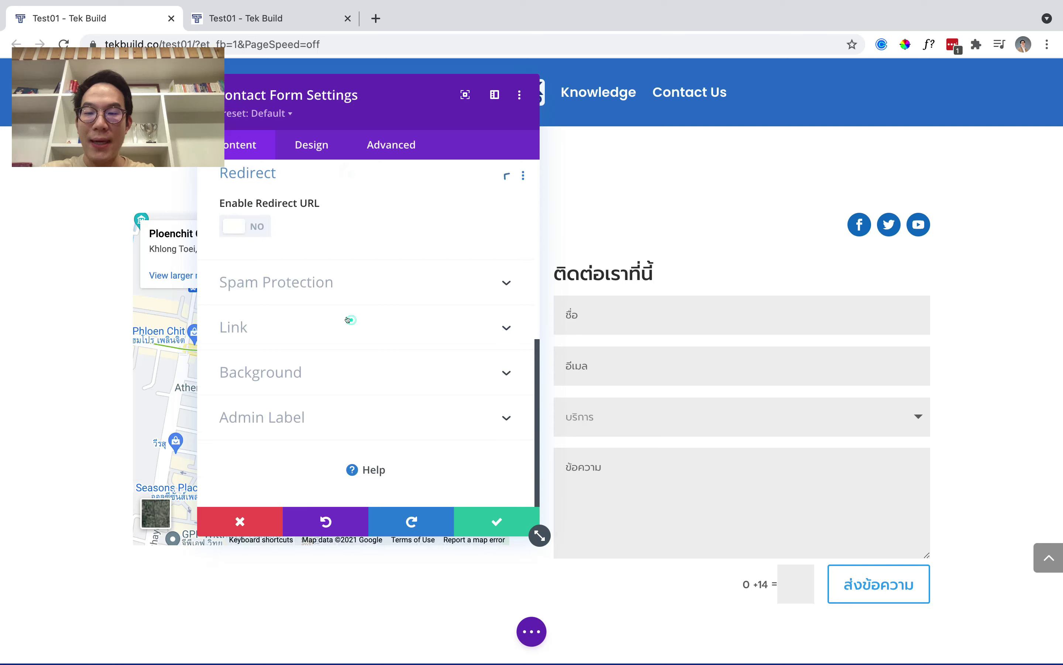
Redirect the form to tekbuild.co after sending, leaving spam protection at basic captcha only.
left_click(247, 227)
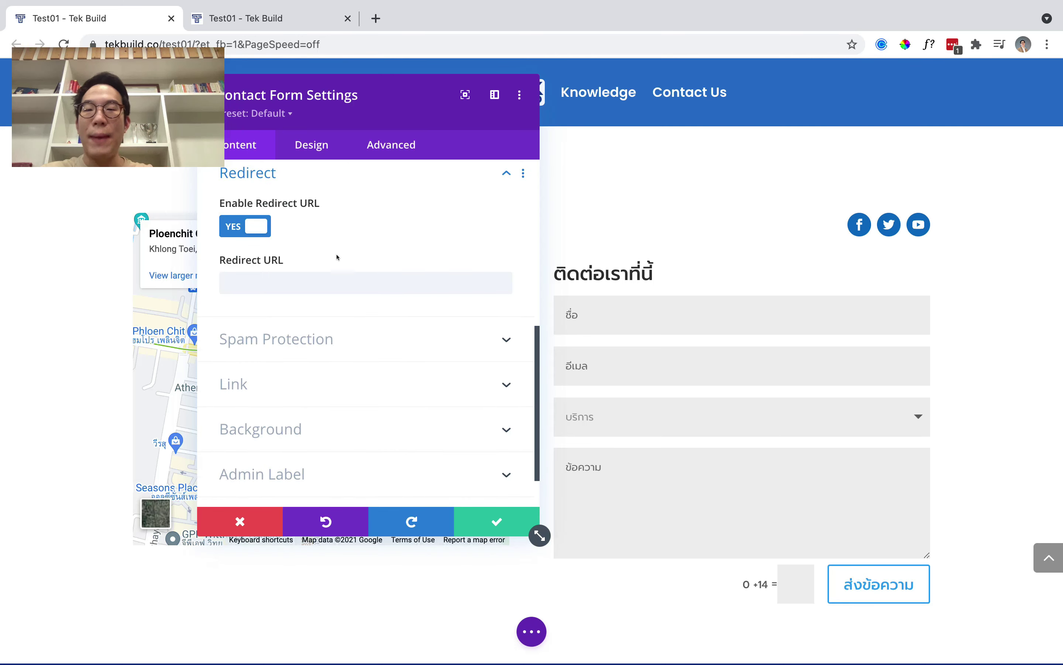
left_click(337, 275)
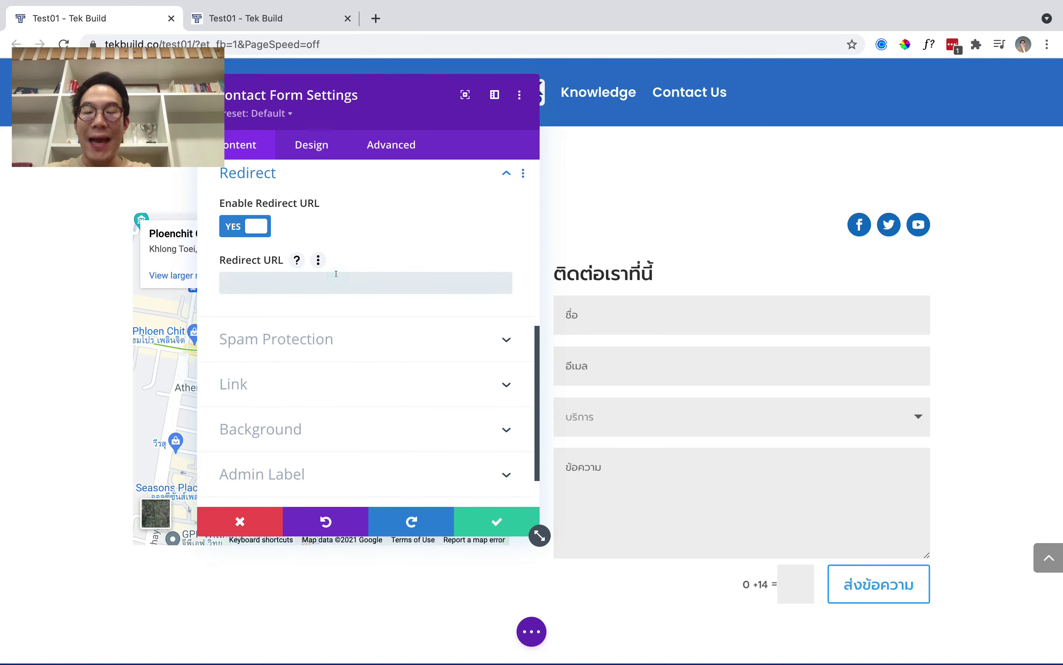
type("tekbuild.co")
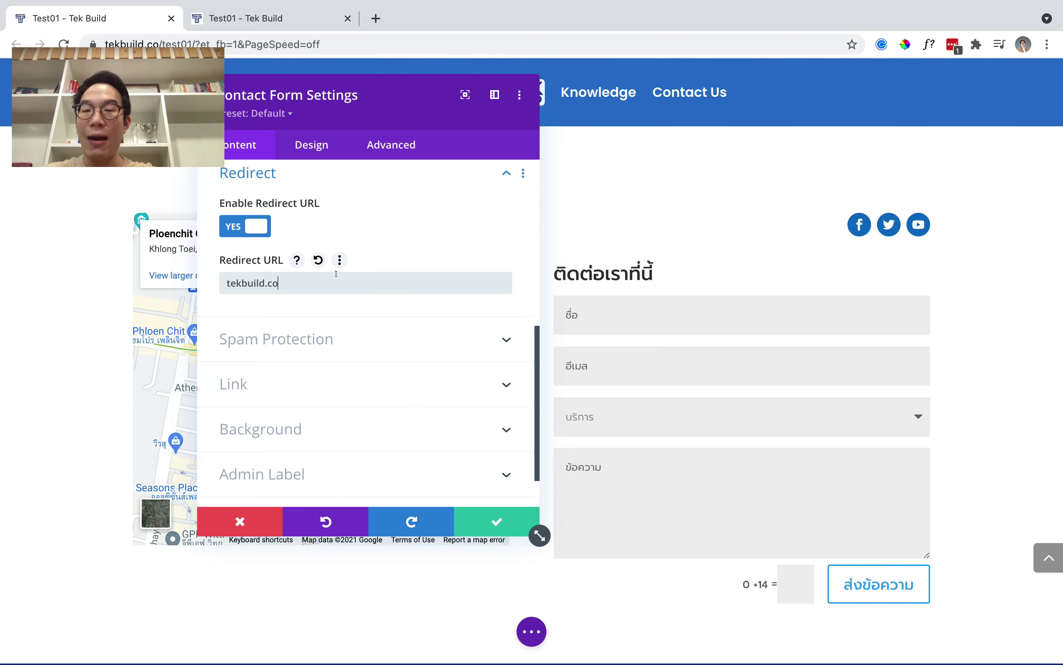
left_click(356, 337)
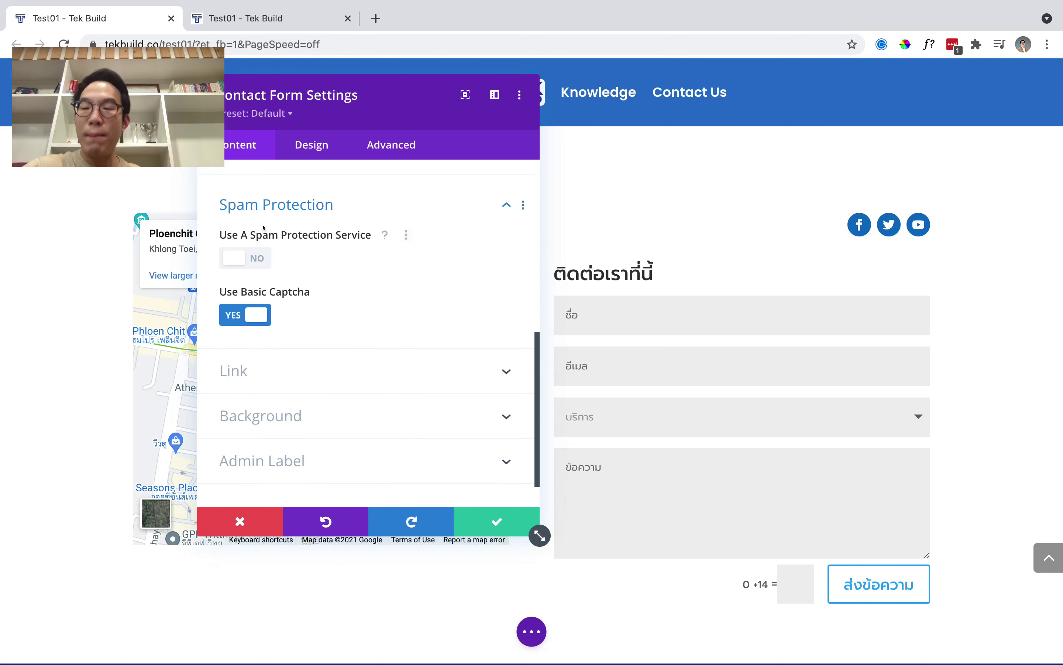
left_click(247, 261)
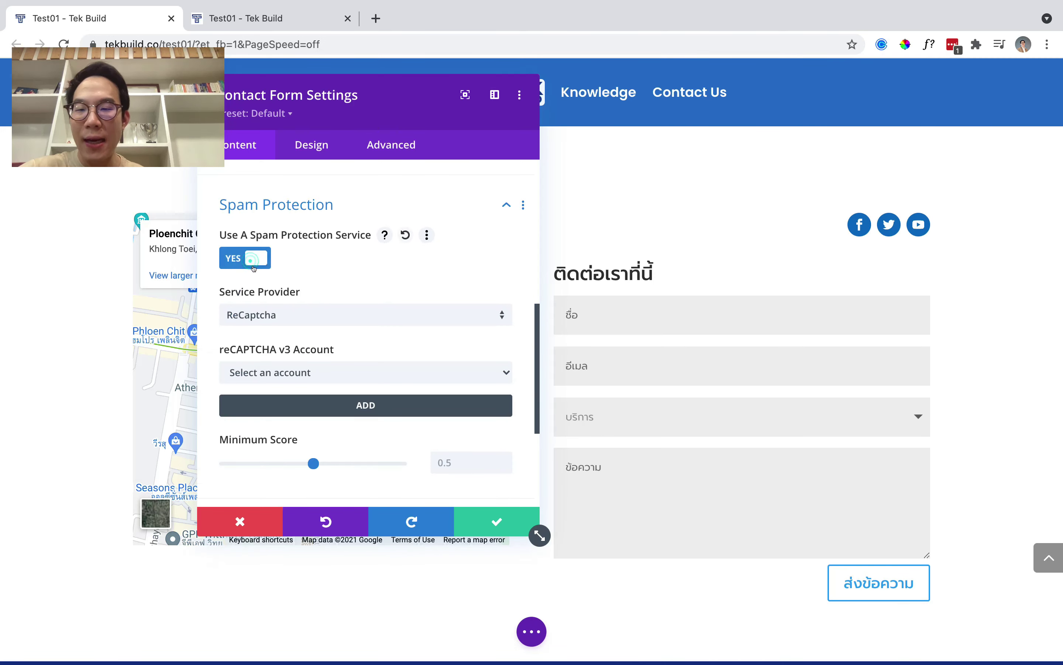
left_click(251, 267)
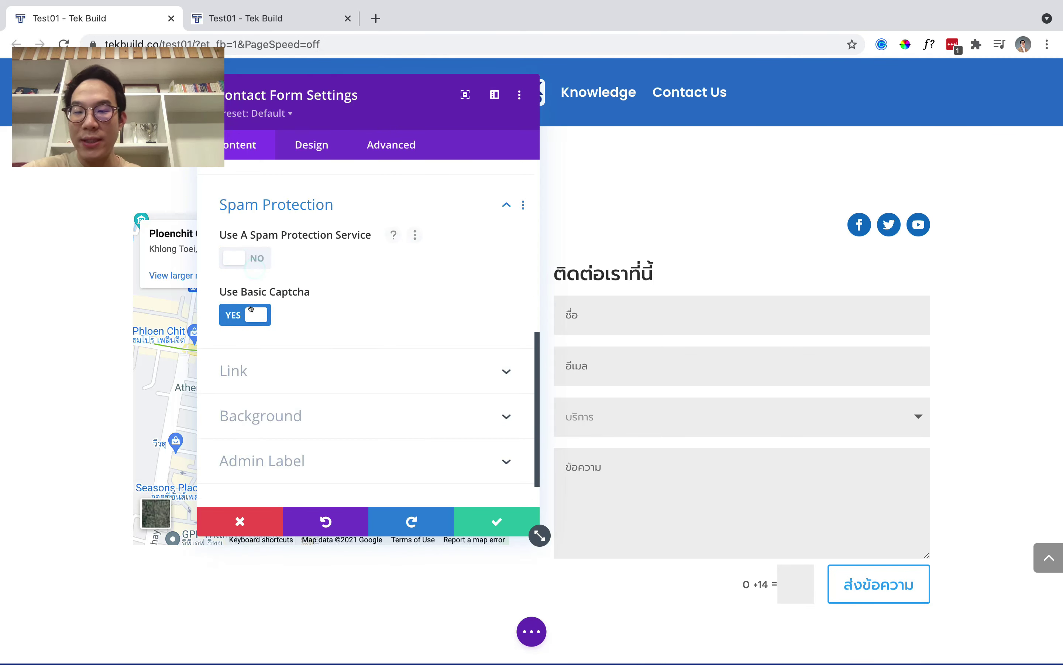
scroll(252, 308, "up", 1)
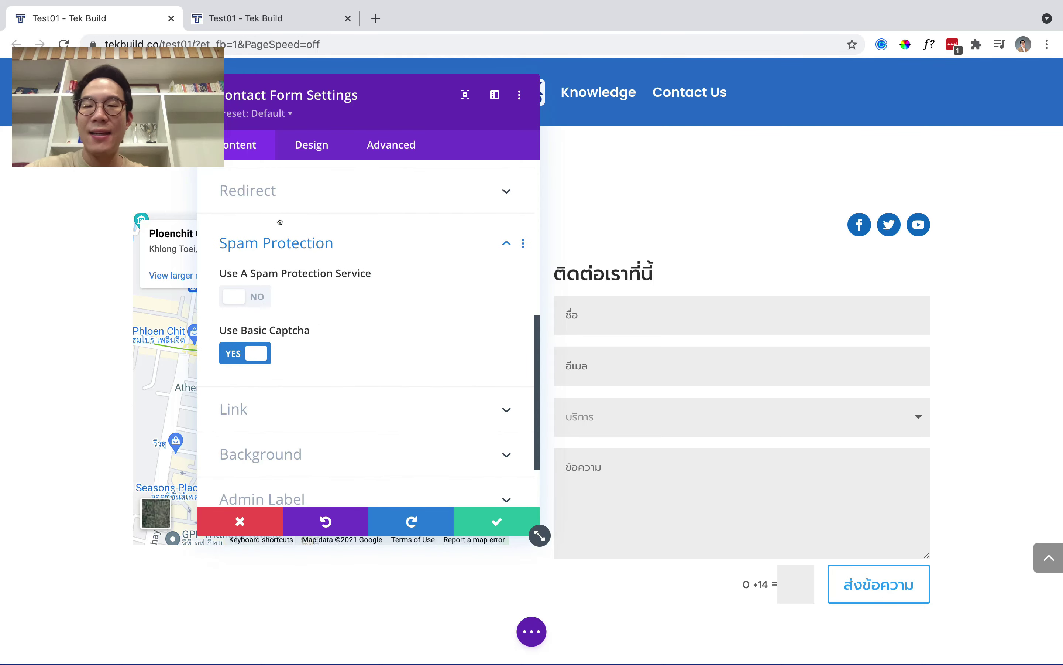
left_click(321, 146)
Set the ติดต่อเราที่นี้ form title to 60px and centre-align it.
left_click(289, 291)
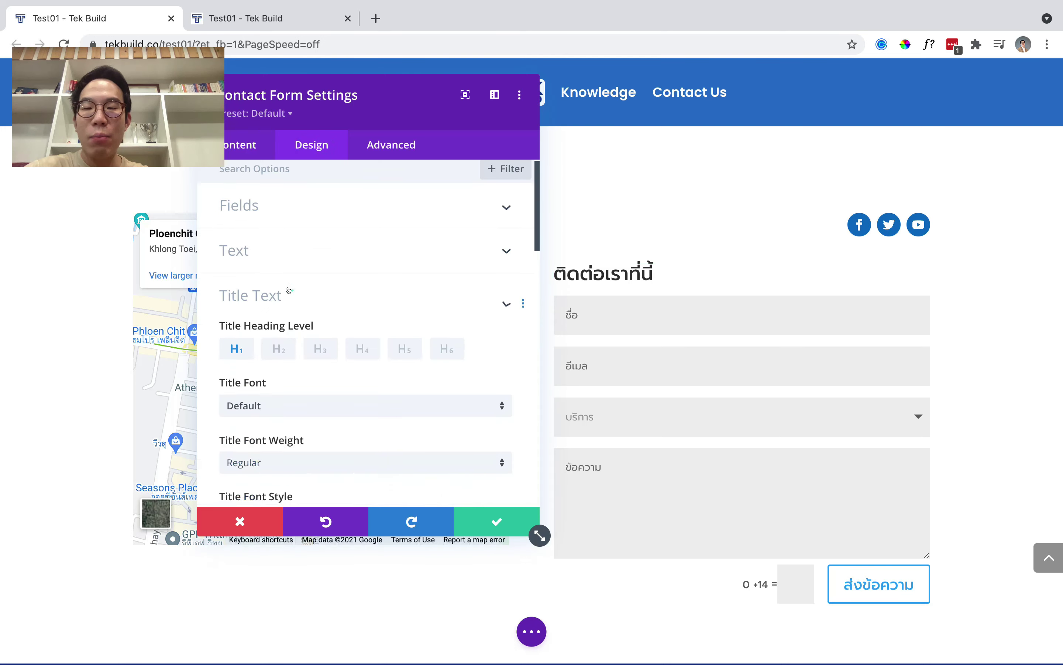
scroll(430, 373, "down", 7)
left_click(427, 353)
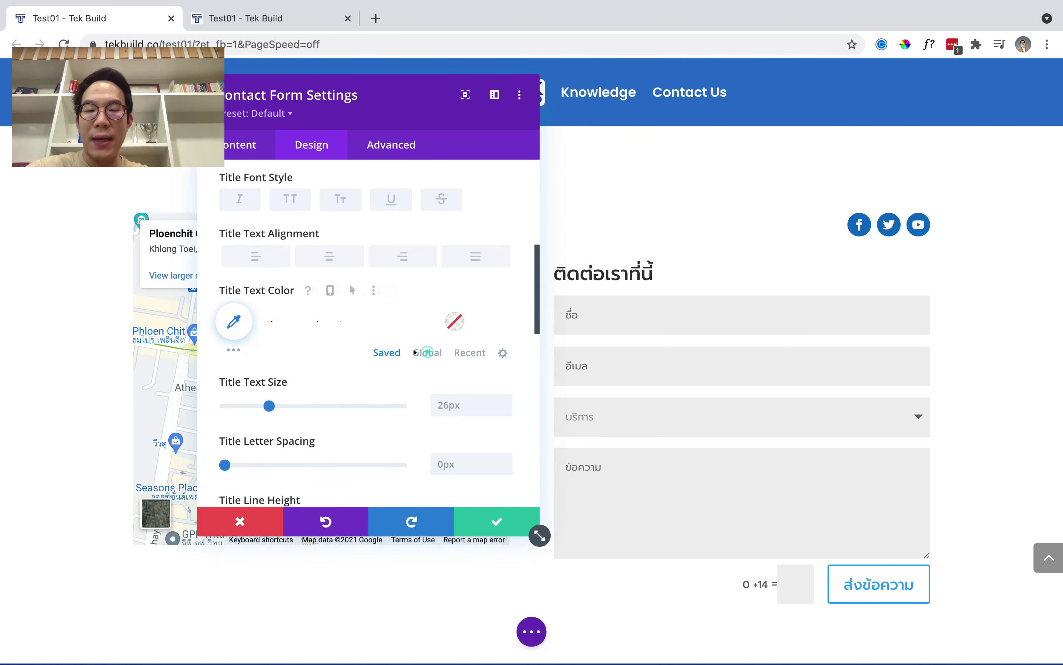
left_click(438, 396)
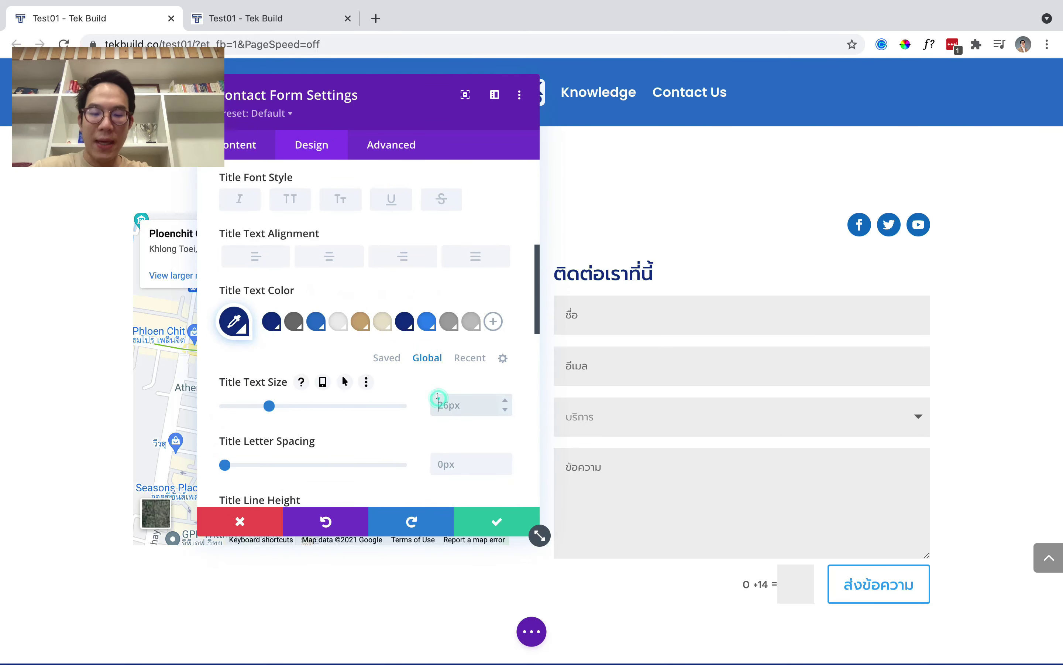
type("60px")
left_click(329, 256)
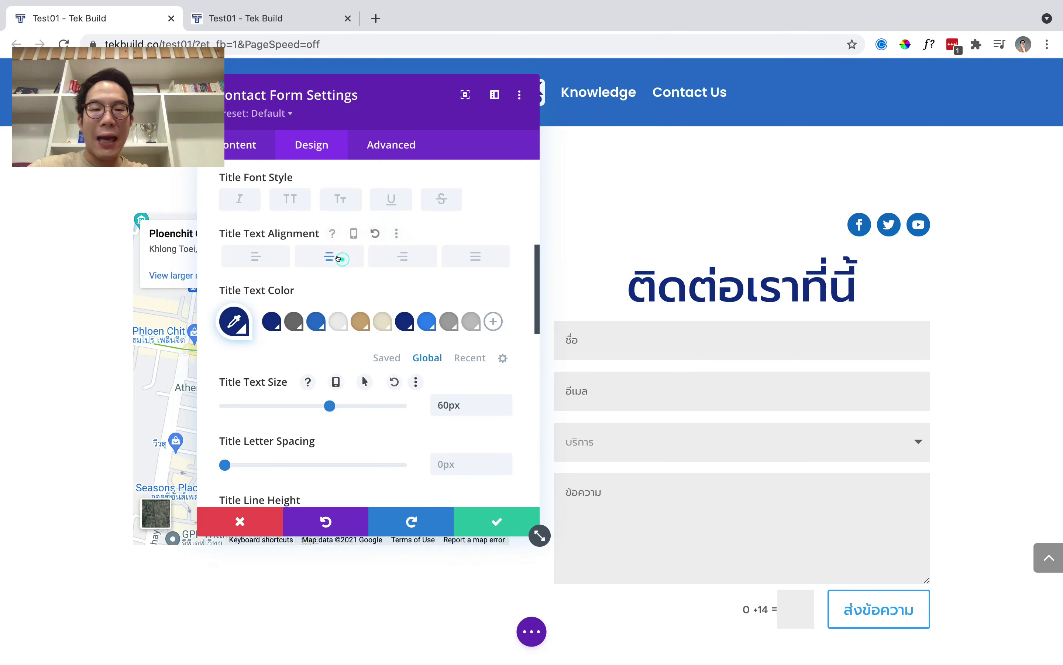
scroll(427, 411, "up", 1)
scroll(427, 411, "up", 5)
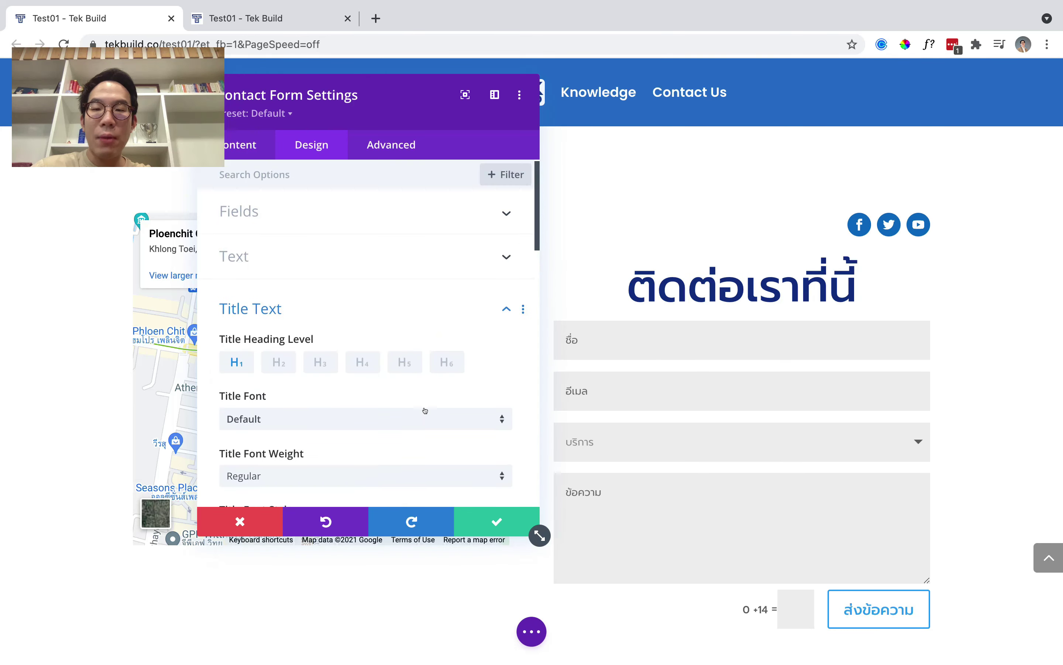
left_click(290, 297)
Give the form fields a white background and global navy text colour.
left_click(316, 215)
scroll(335, 268, "down", 2)
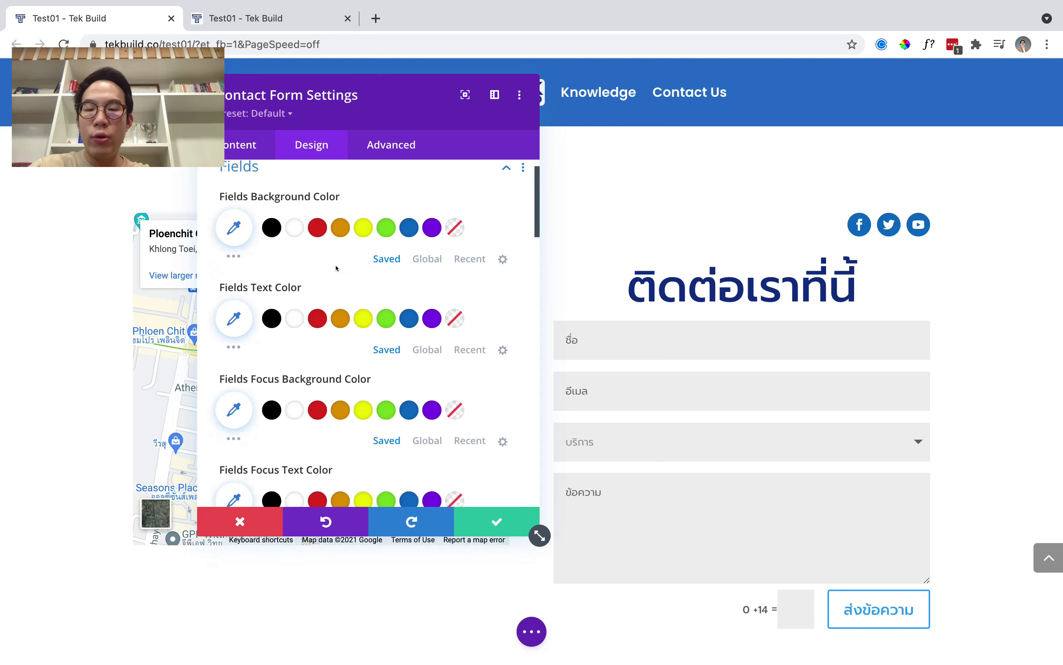
left_click(302, 244)
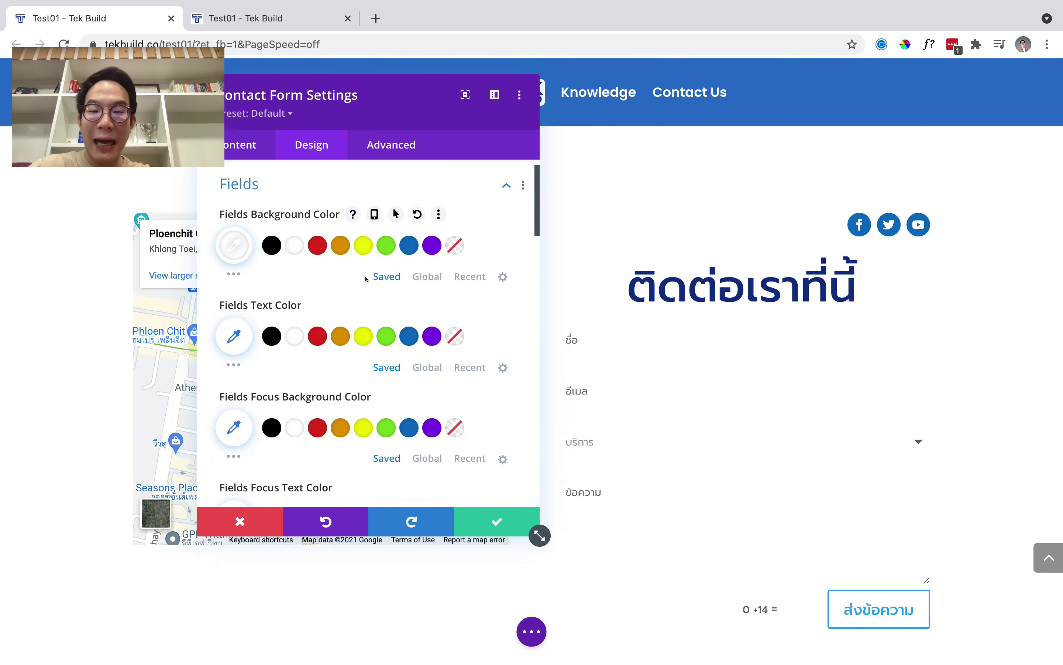
scroll(317, 263, "down", 4)
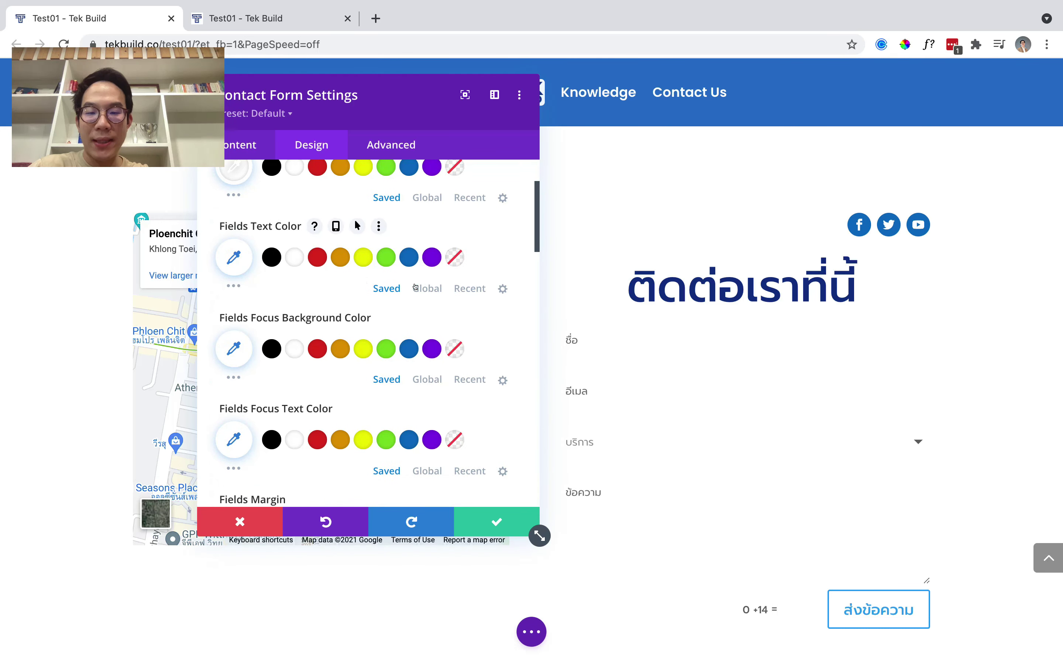
left_click(416, 287)
left_click(404, 257)
Make focused fields switch to a navy background with white text.
scroll(424, 321, "down", 3)
left_click(423, 318)
left_click(404, 288)
scroll(397, 345, "down", 2)
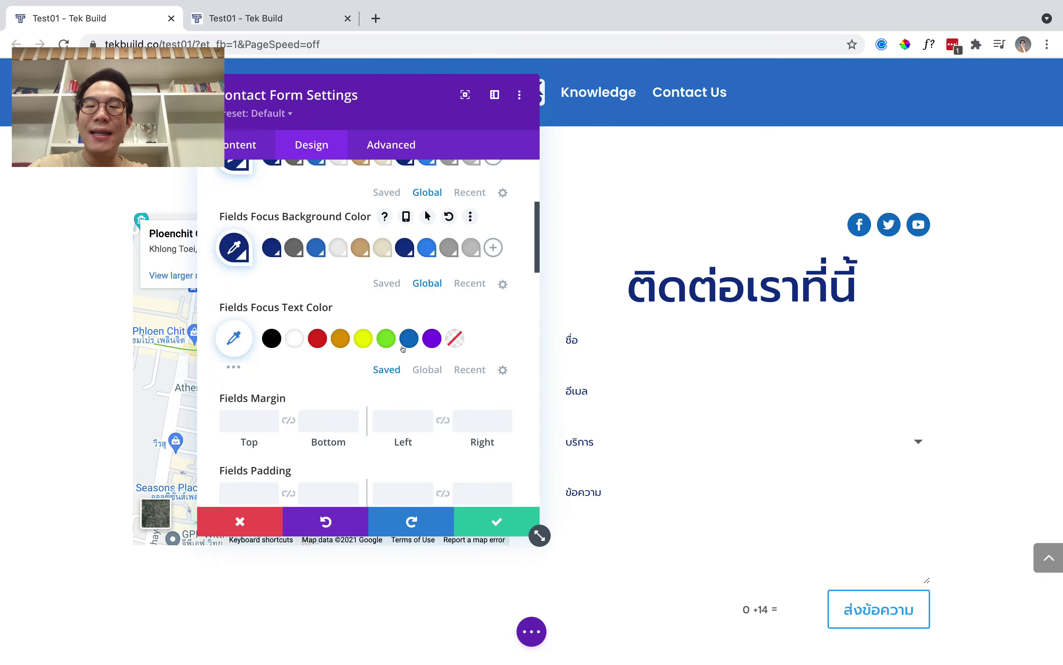
left_click(294, 338)
scroll(323, 347, "down", 2)
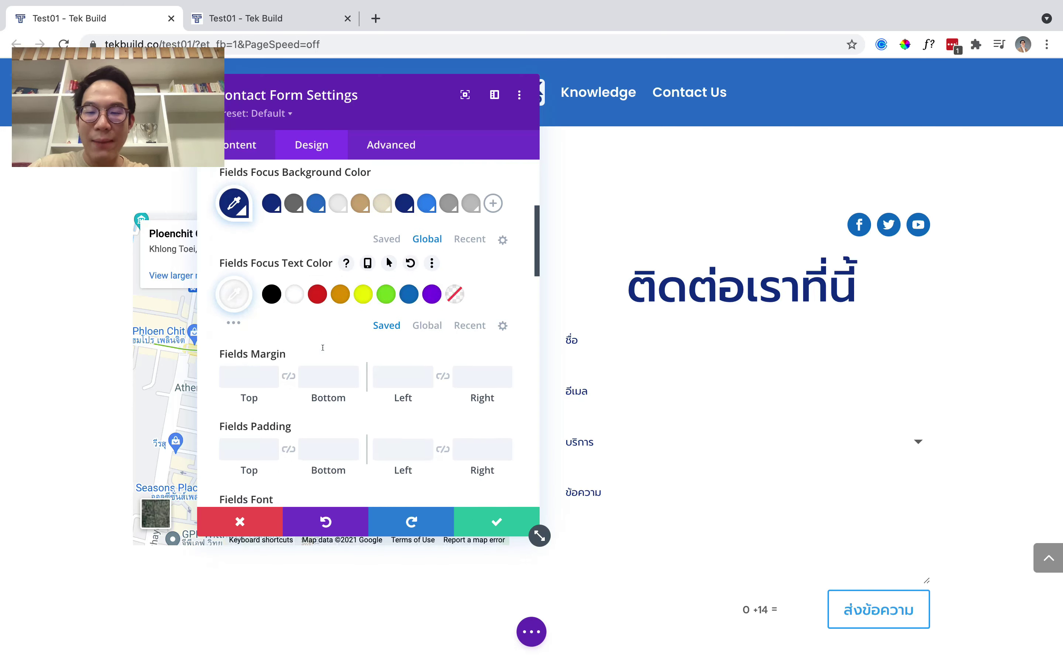
scroll(352, 338, "up", 5)
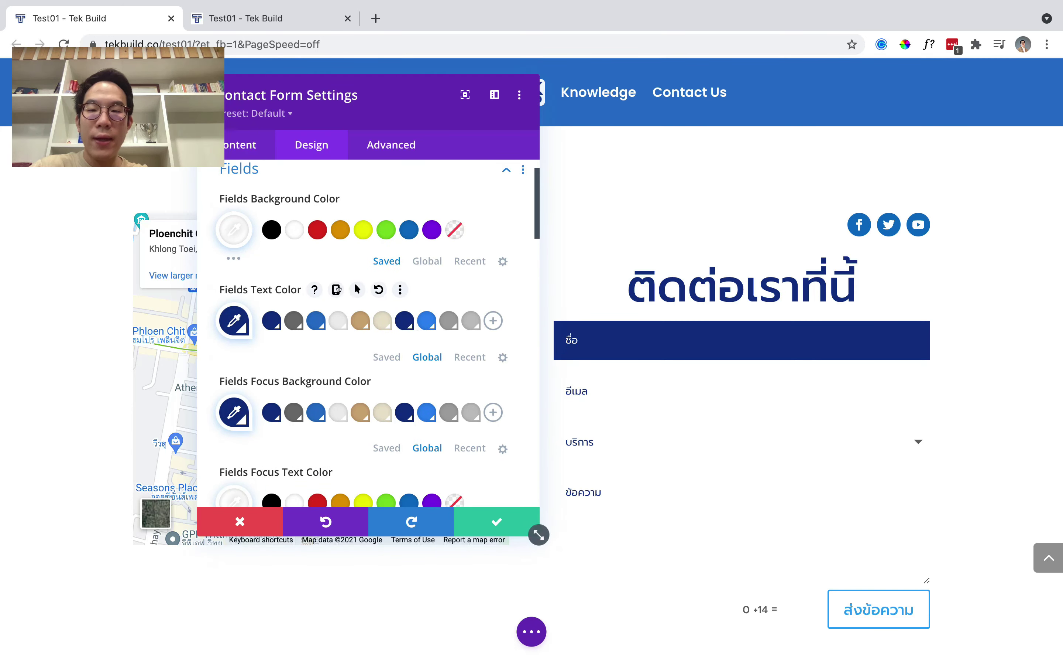
scroll(338, 289, "down", 4)
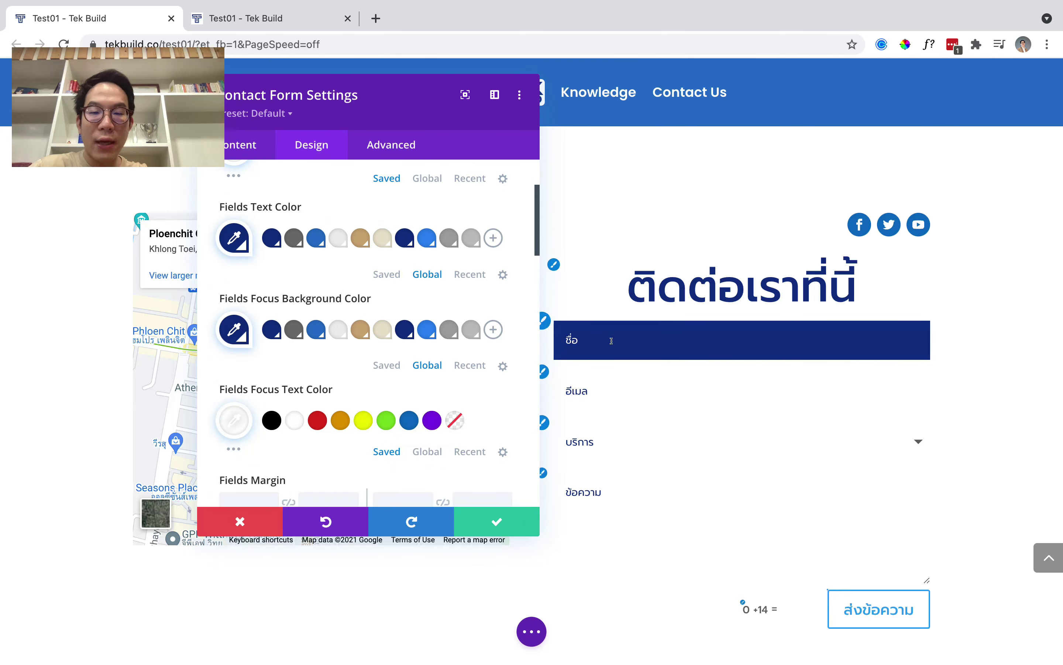
scroll(302, 305, "down", 1)
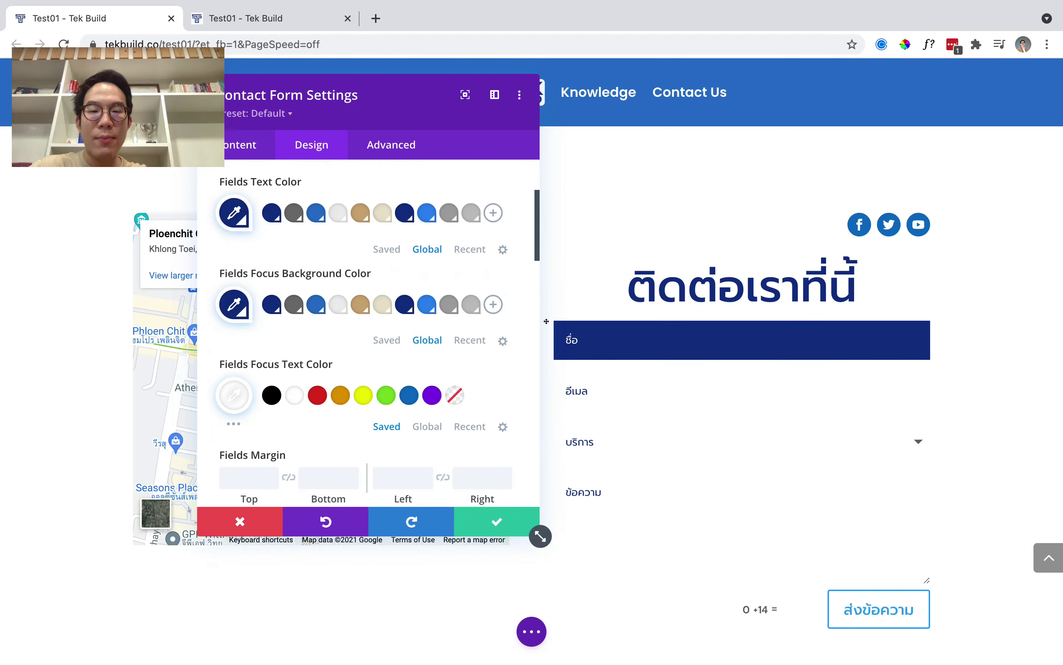
scroll(470, 356, "up", 3)
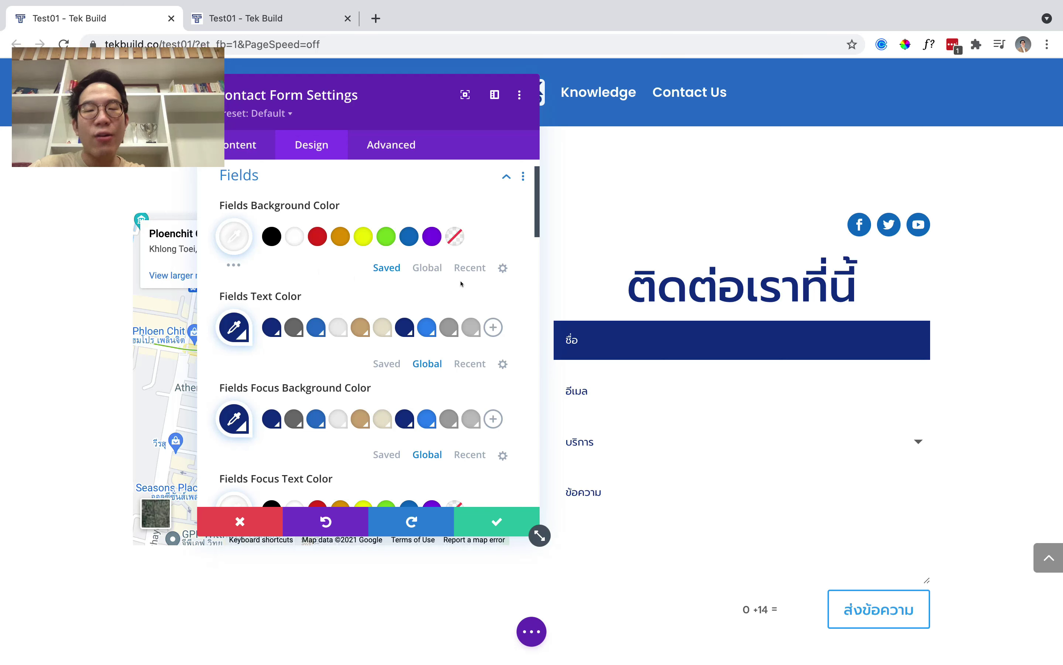
scroll(368, 319, "down", 15)
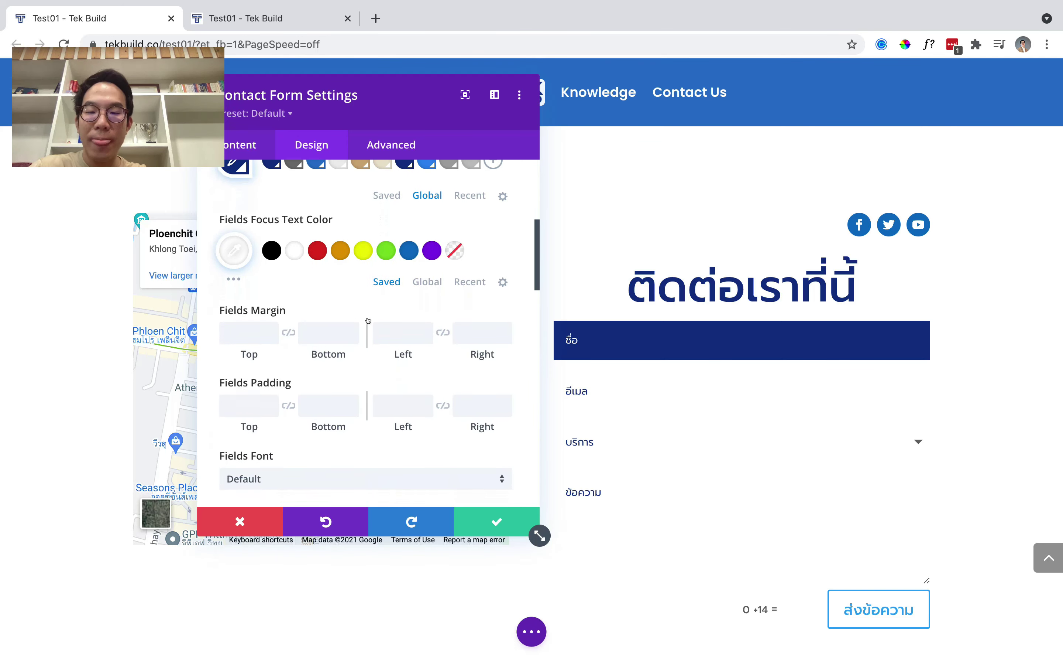
scroll(370, 321, "down", 10)
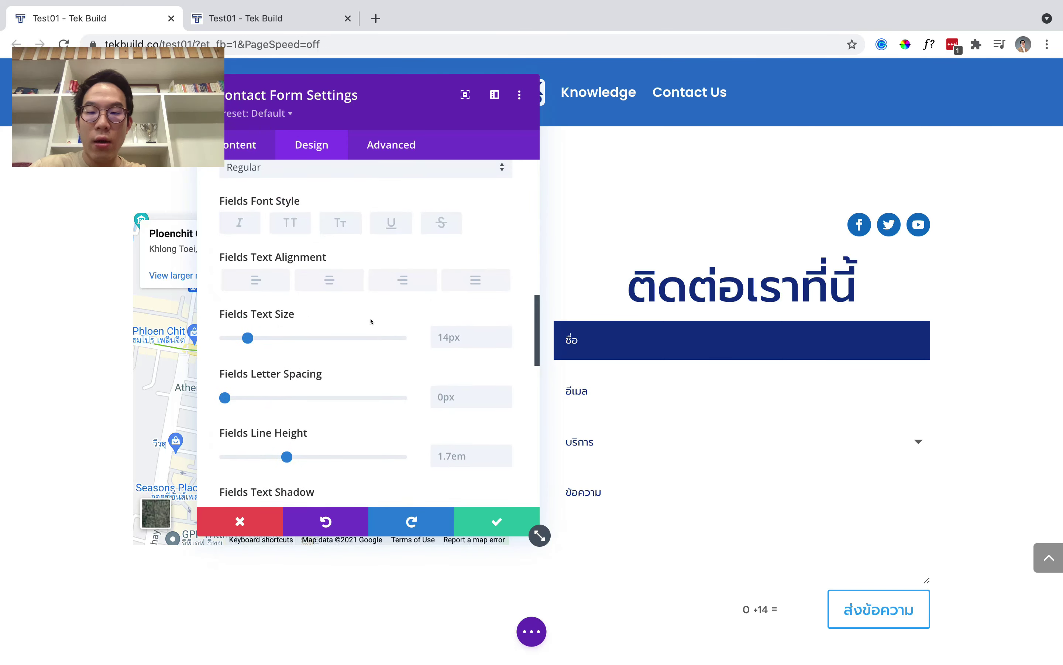
scroll(317, 419, "down", 3)
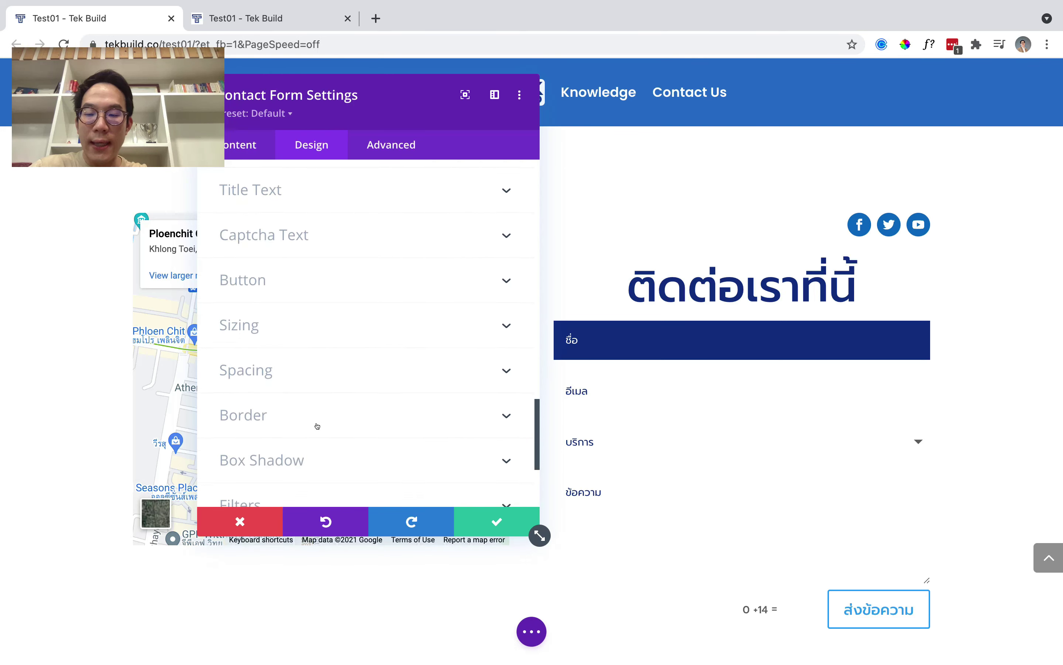
Give the input fields a 2px navy border and 10px rounded corners.
left_click(317, 416)
scroll(320, 420, "down", 4)
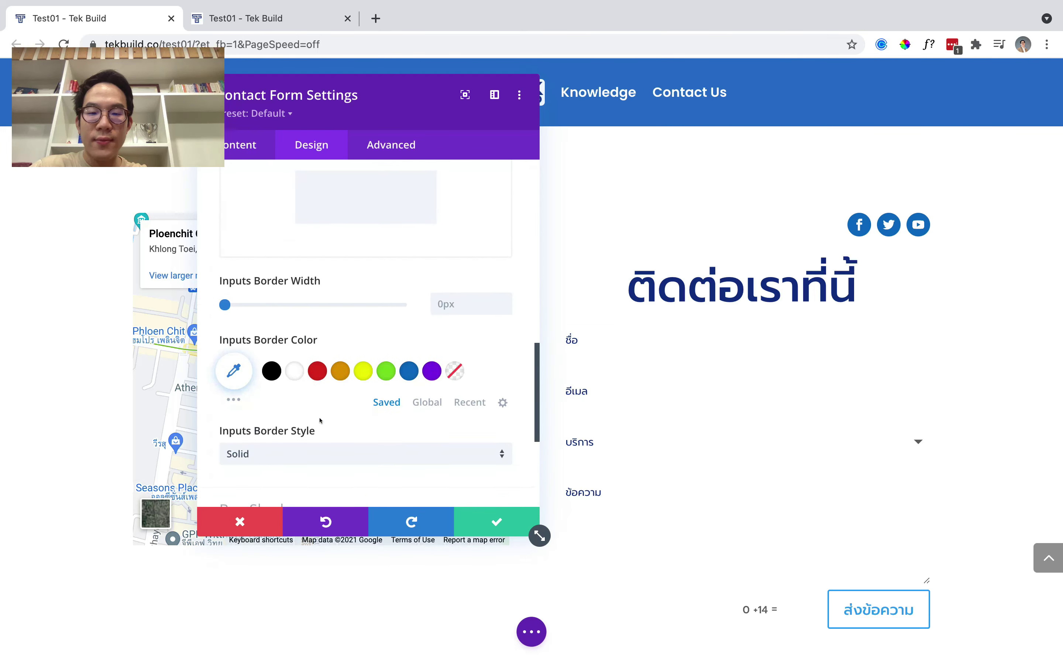
left_click(454, 302)
type("2")
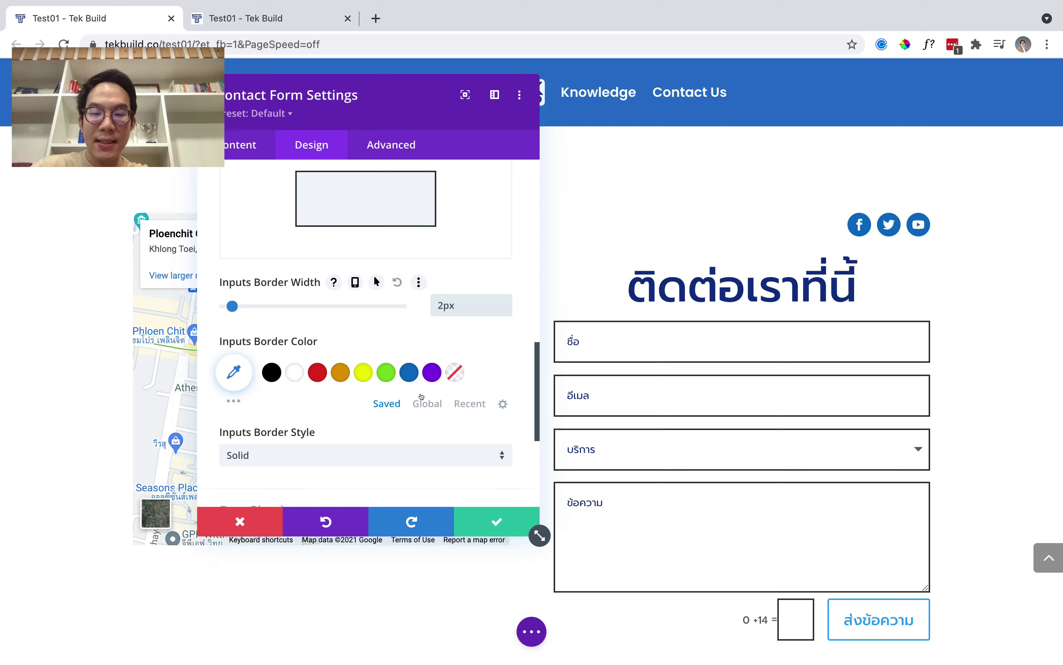
left_click(427, 402)
left_click(403, 347)
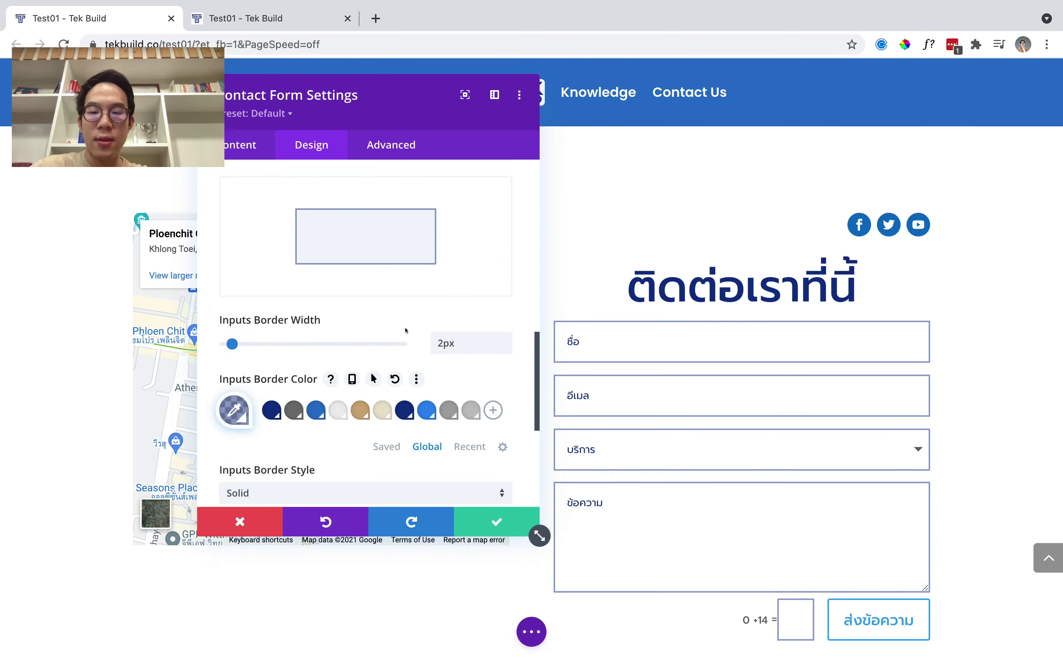
scroll(402, 347, "up", 7)
left_click(252, 266)
type("10")
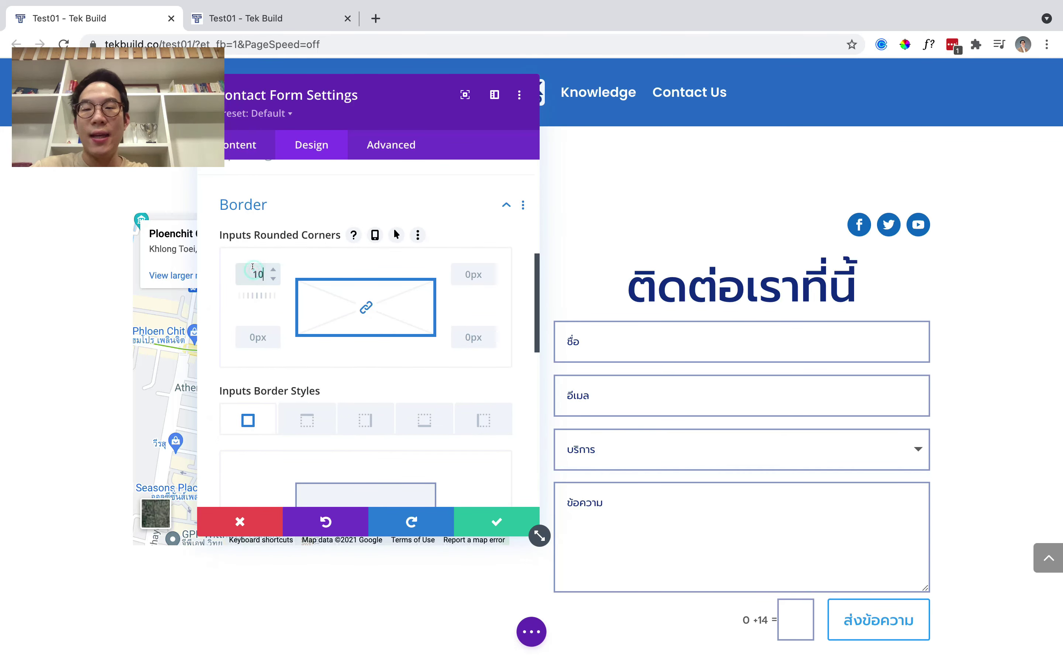
scroll(352, 286, "down", 3)
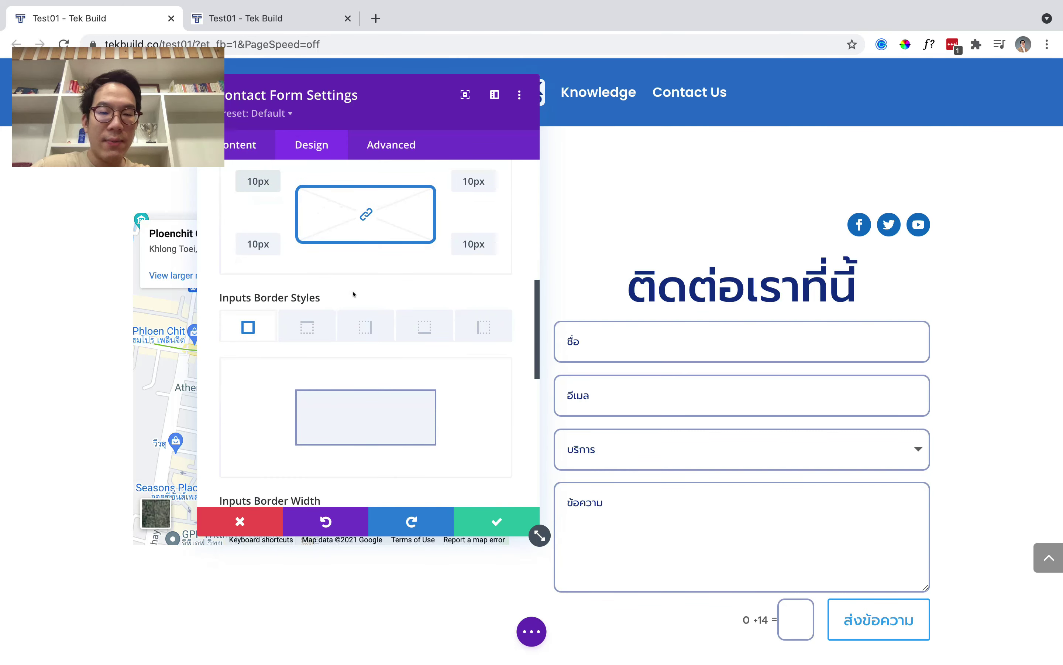
scroll(451, 348, "up", 5)
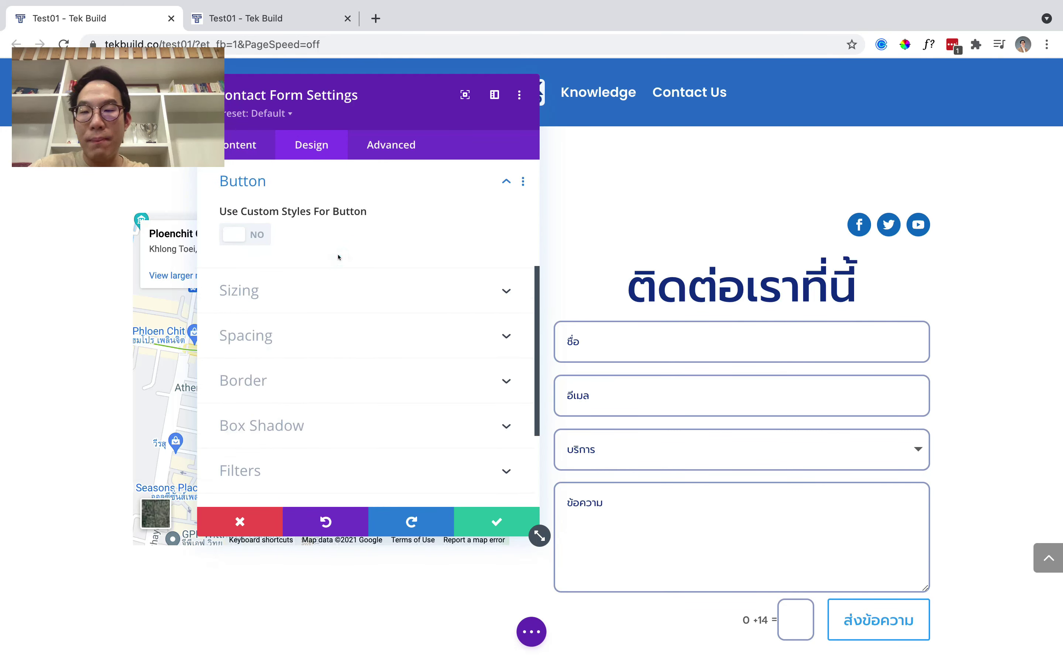
Style the ส่งข้อความ button navy with white text and 10px corners, then close the settings.
left_click(237, 234)
scroll(308, 286, "down", 10)
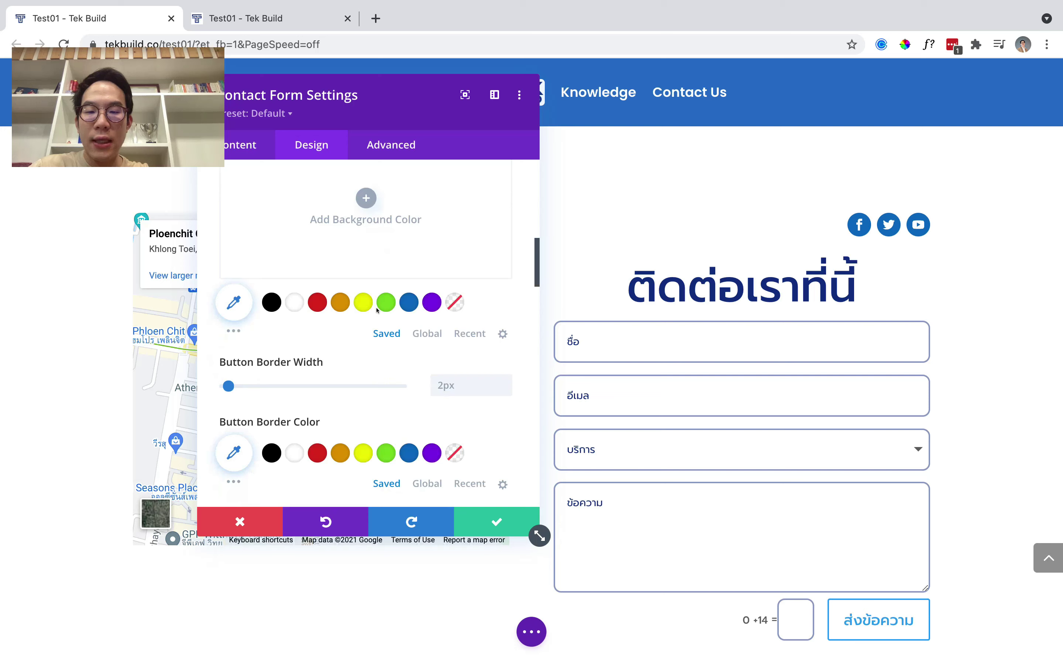
left_click(414, 327)
scroll(414, 327, "up", 3)
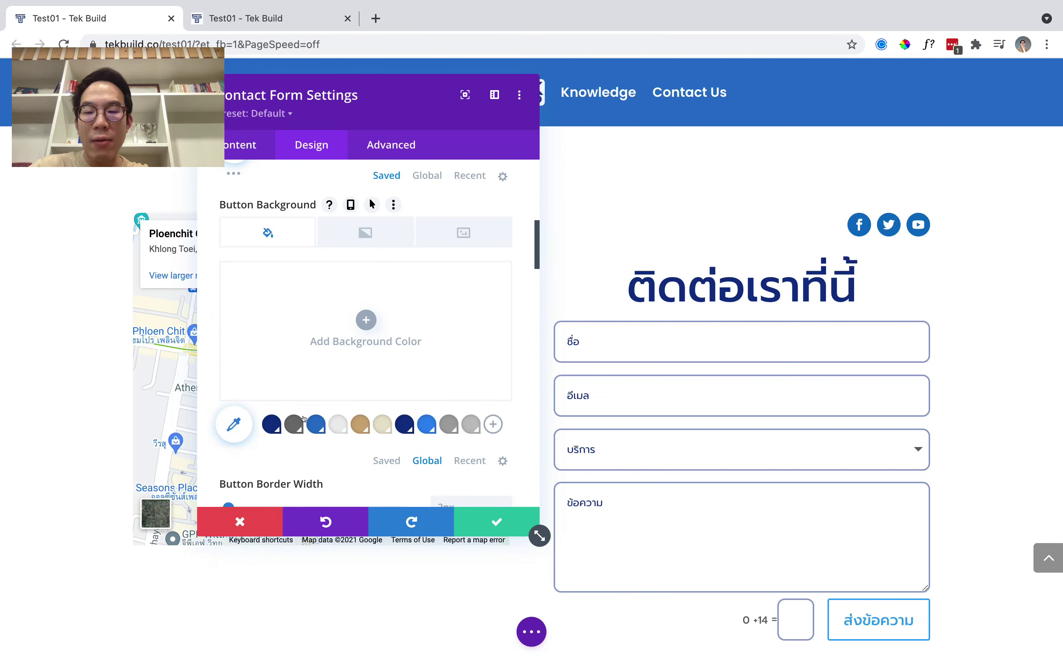
left_click(271, 418)
scroll(277, 387, "up", 3)
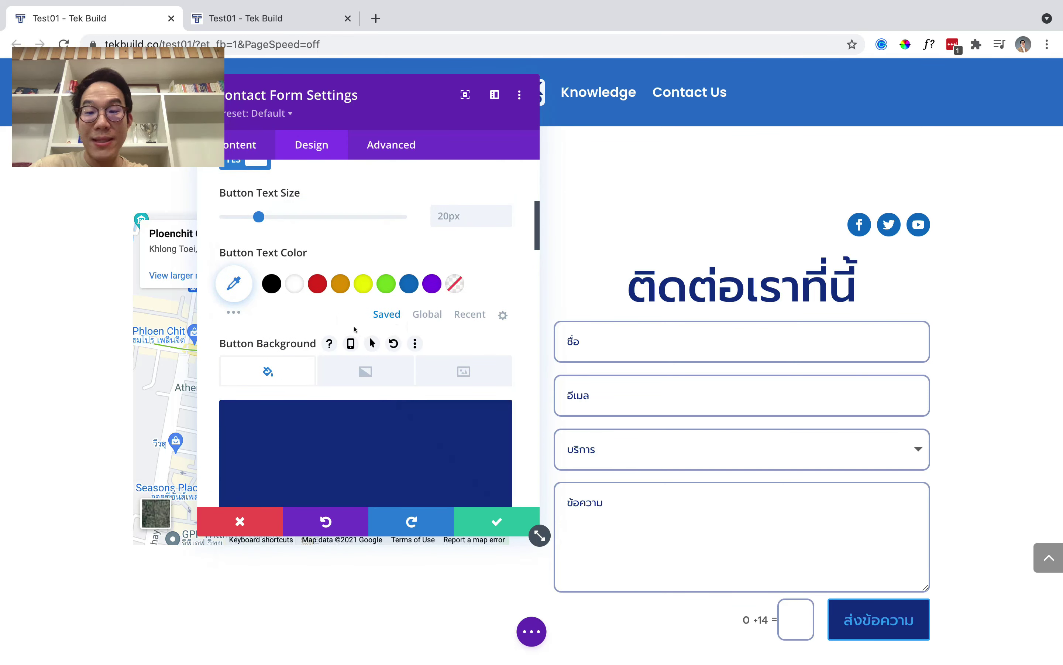
left_click(293, 284)
scroll(356, 301, "down", 5)
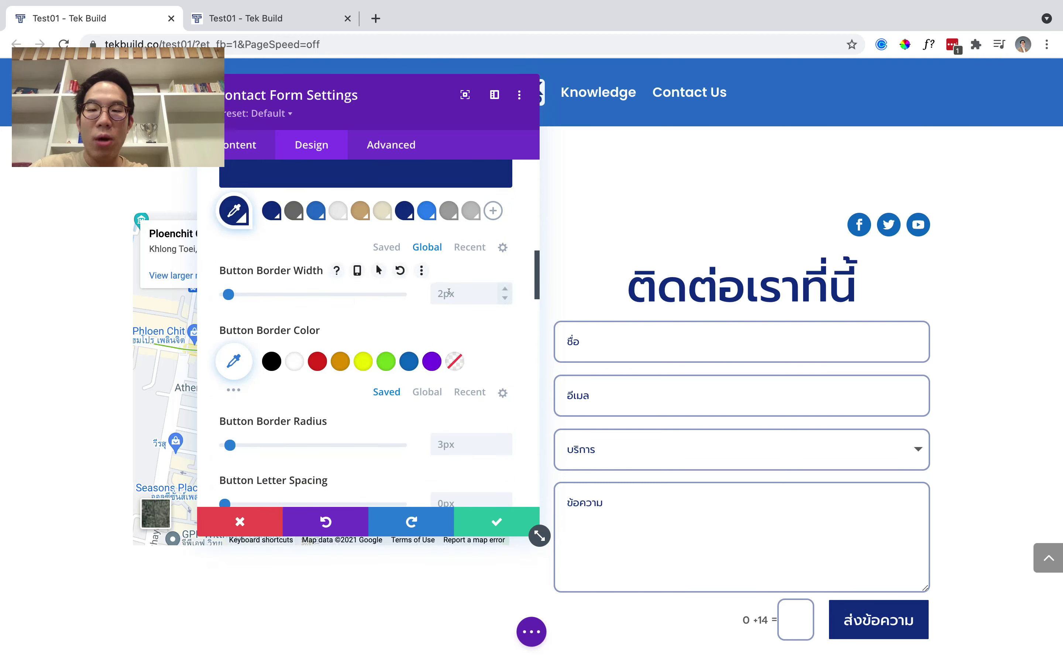
scroll(453, 361, "down", 2)
left_click(462, 373)
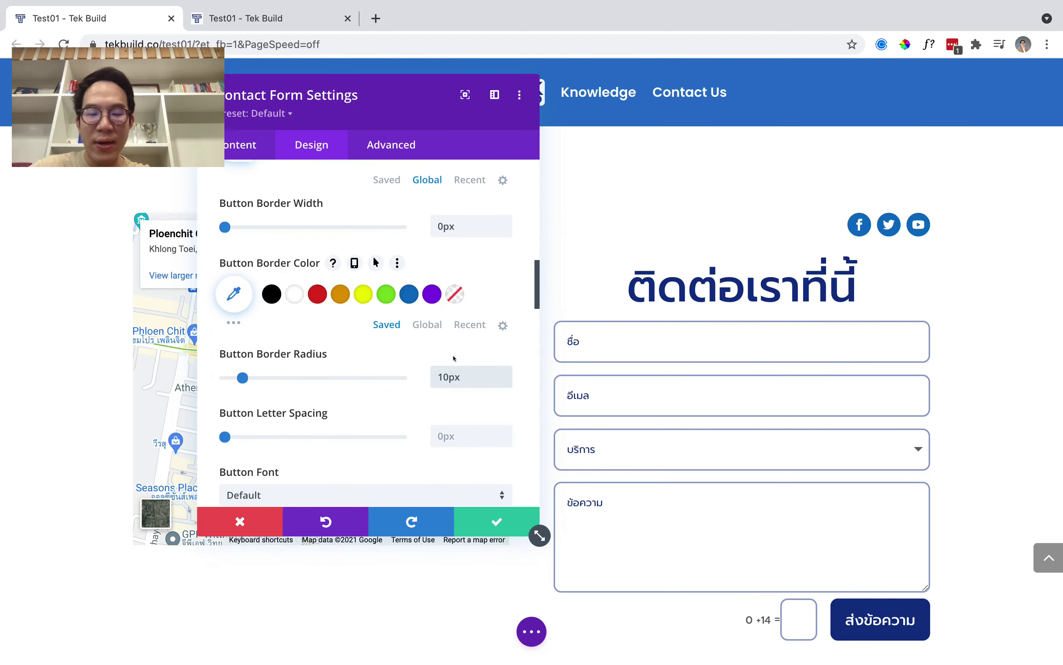
key("Escape")
scroll(407, 356, "down", 3)
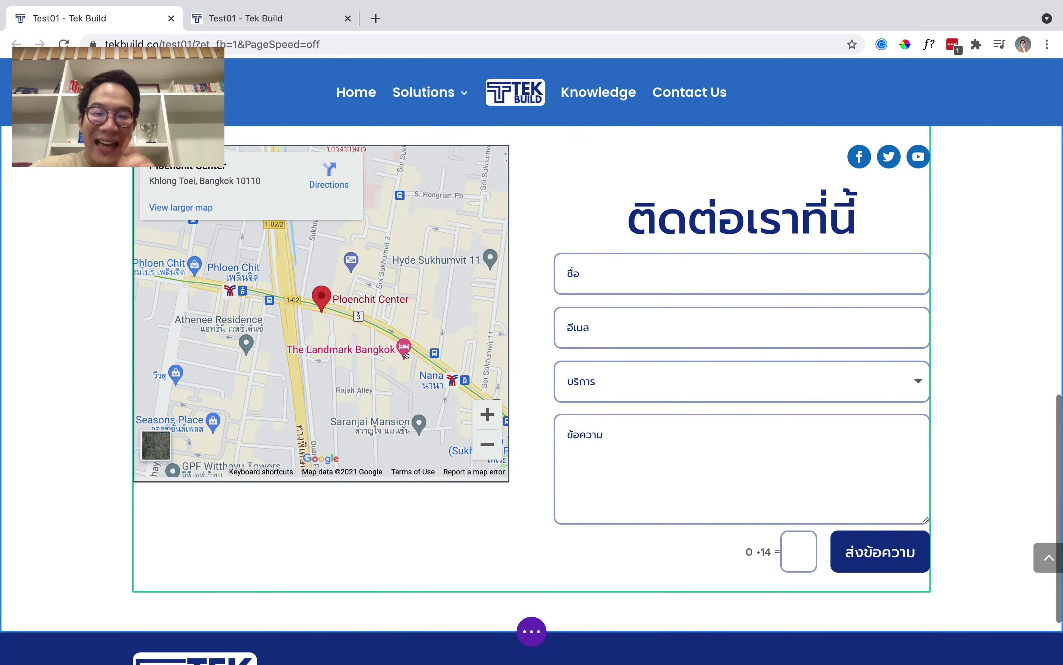